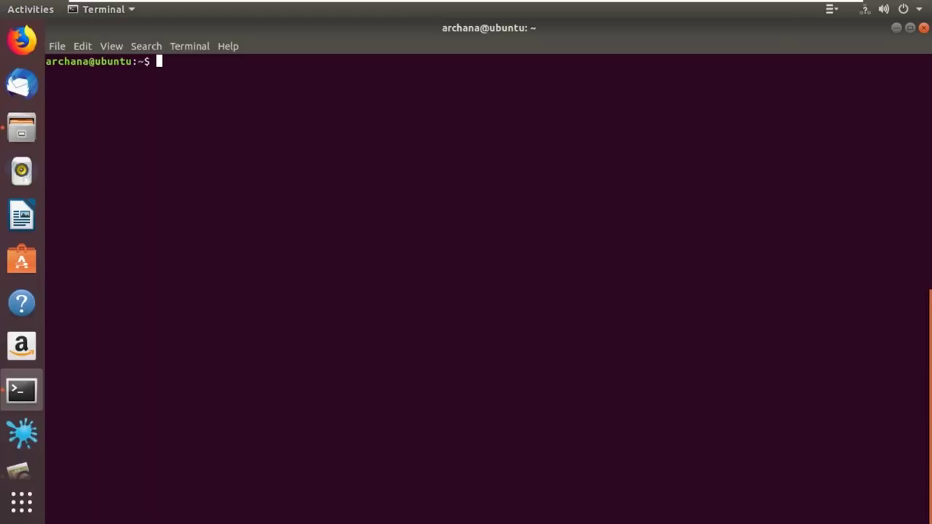
Replace the 'sudo apt-get install steghide' line with a plain 'steghide' command at the prompt
text(sudo apt-get in)
key(Tab)
text(steghide)
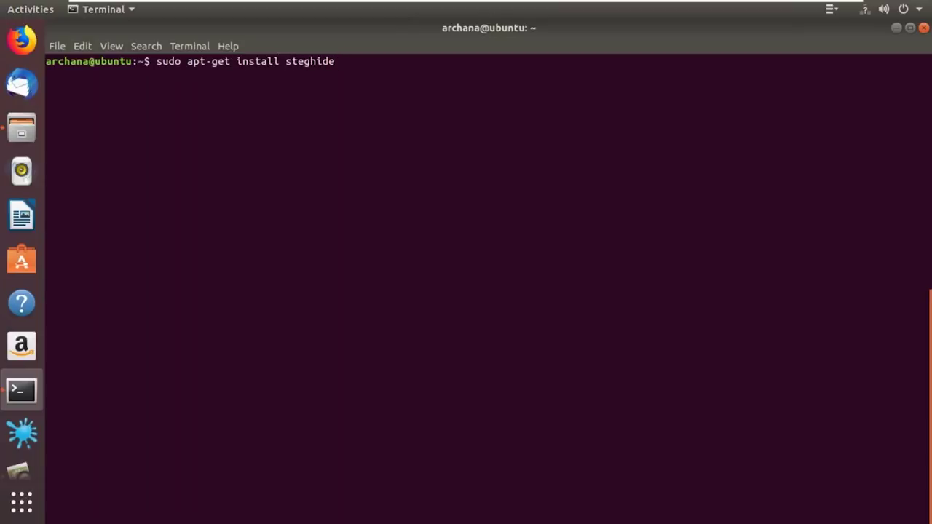
key(BackSpace)
key(BackSpace)
key(BackSpace)
key(BackSpace)
key(BackSpace)
key(BackSpace)
key(BackSpace)
key(BackSpace)
key(BackSpace)
key(BackSpace)
key(BackSpace)
key(BackSpace)
key(BackSpace)
key(BackSpace)
key(BackSpace)
key(BackSpace)
key(BackSpace)
key(BackSpace)
key(BackSpace)
key(BackSpace)
text(steghide)
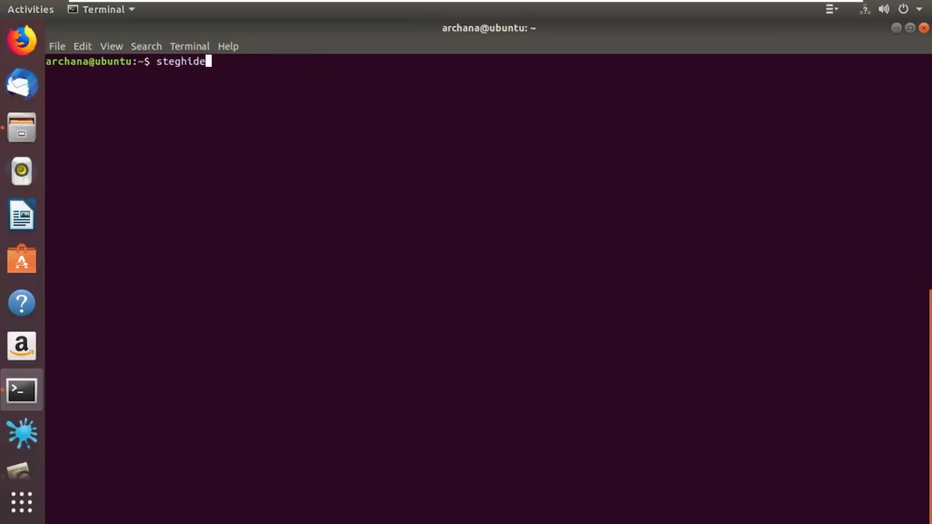
Run 'steghide' to show its usage help and review the example embed and extract commands
key(Return)
scroll(489, 289, up, 4)
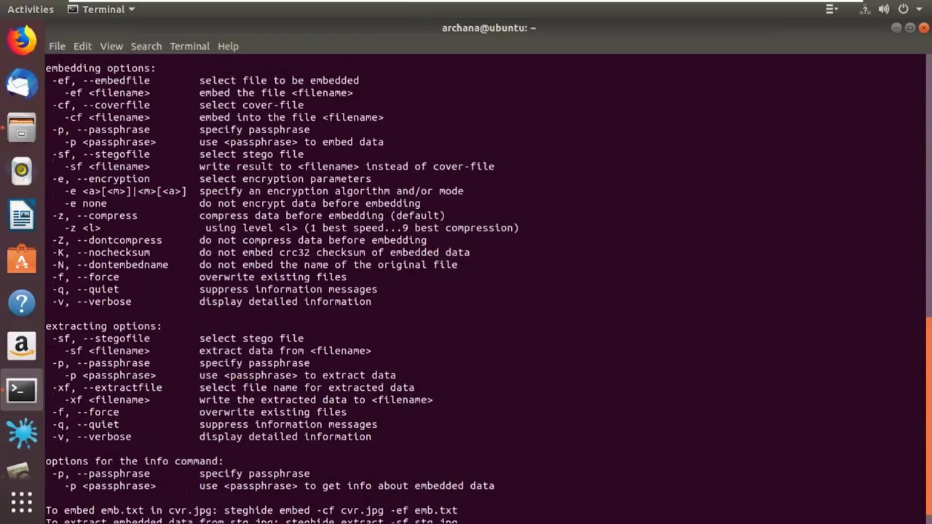
scroll(489, 289, up, 3)
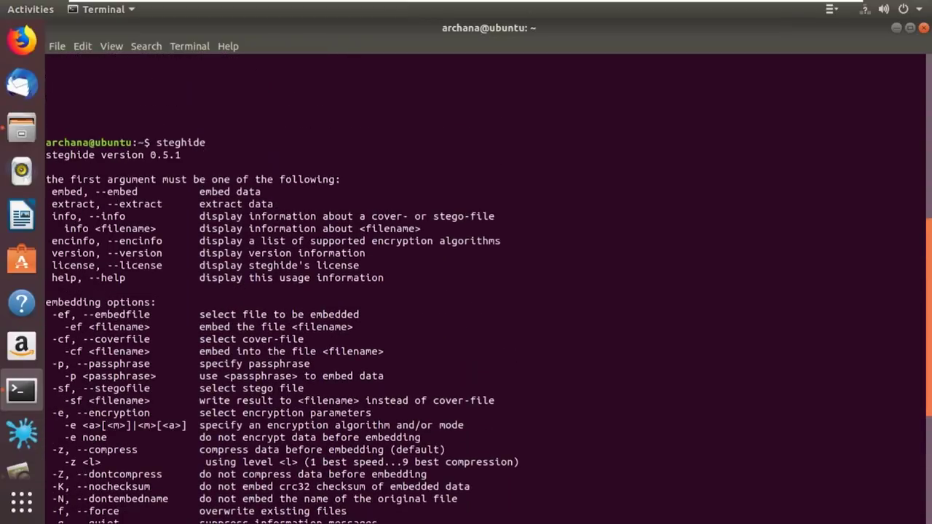
scroll(488, 289, down, 1)
scroll(488, 289, up, 1)
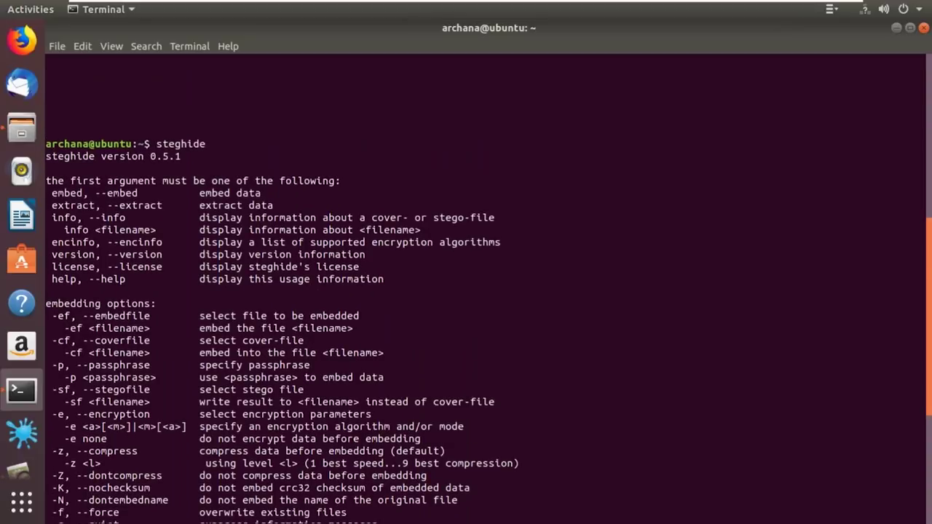
scroll(488, 289, down, 5)
scroll(488, 289, up, 2)
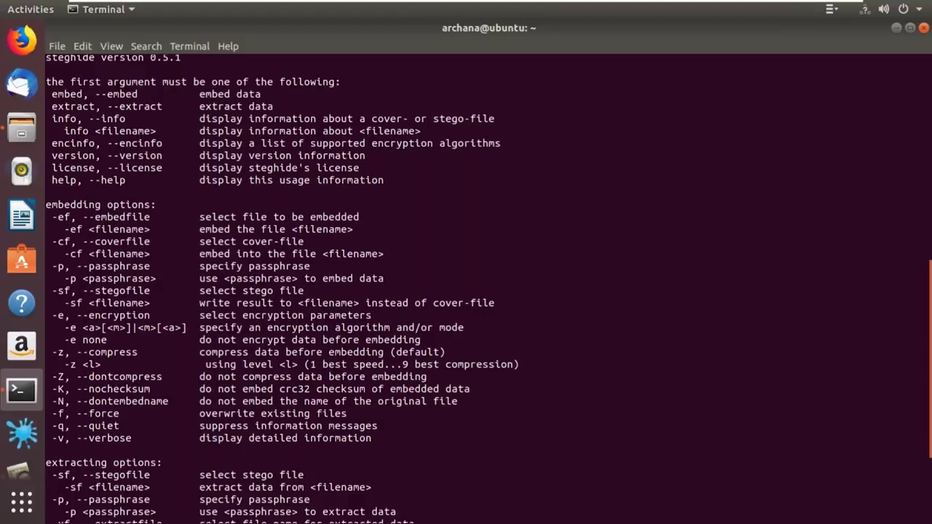
scroll(488, 289, down, 3)
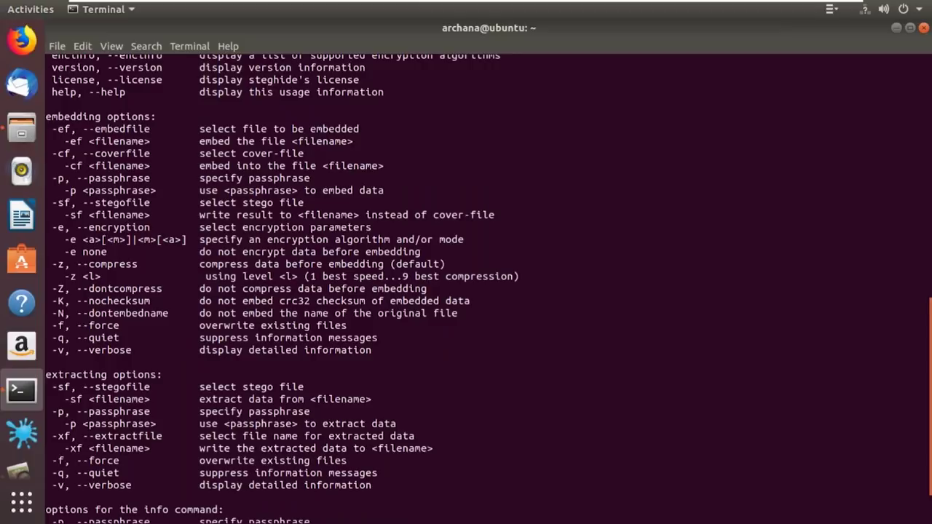
scroll(487, 288, down, 2)
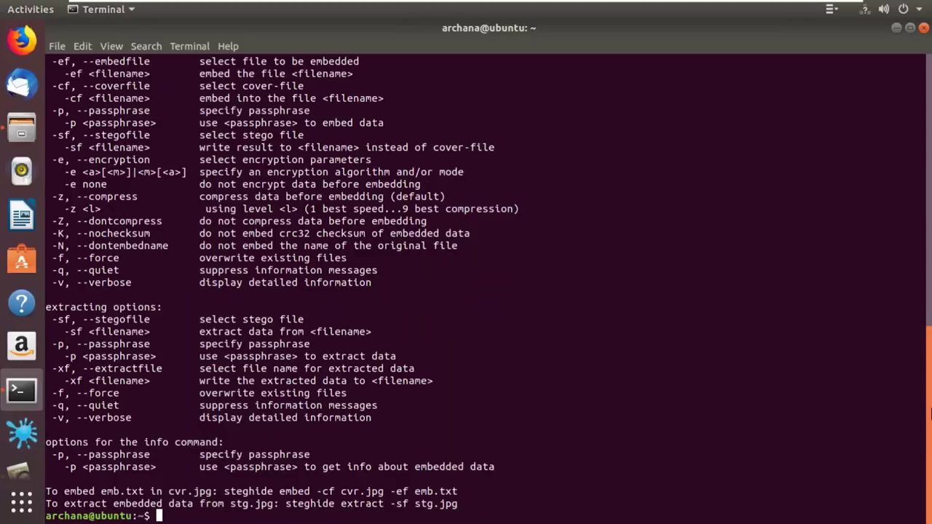
scroll(487, 288, up, 3)
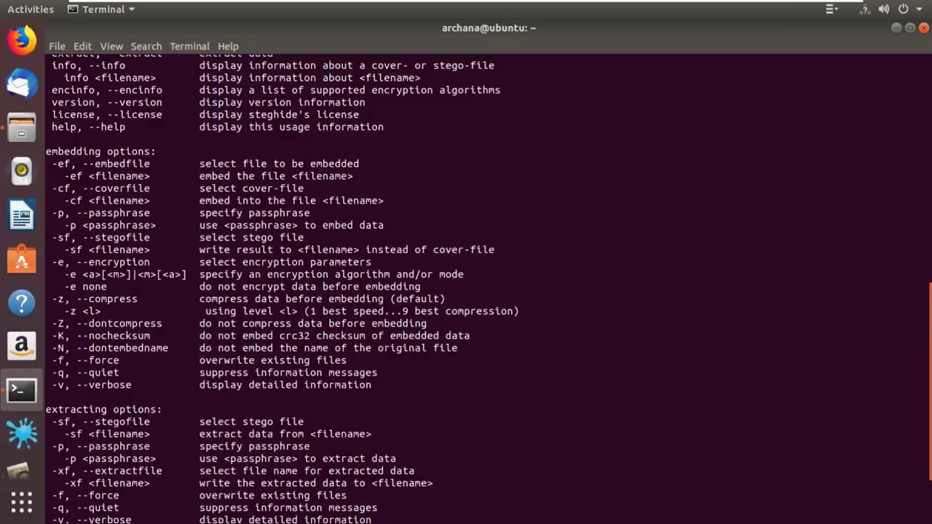
scroll(487, 289, down, 3)
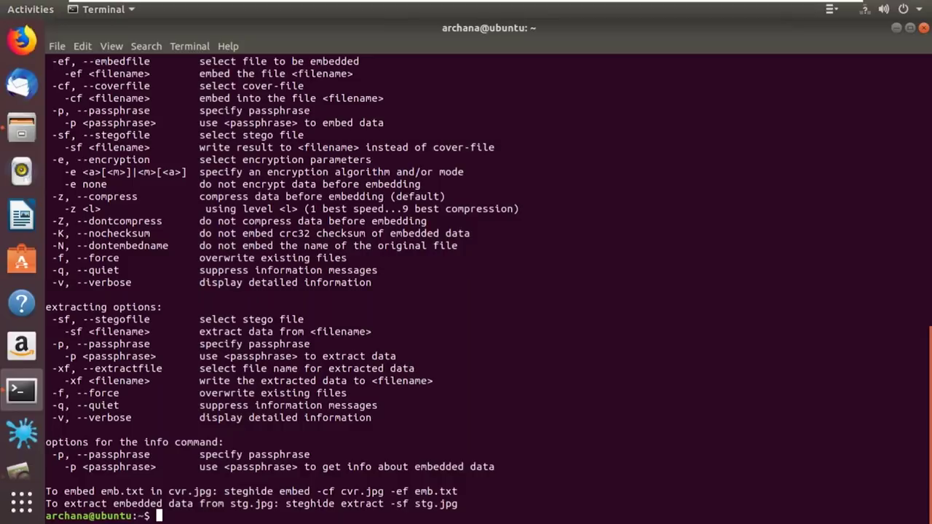
drag(469, 503, 168, 490)
click(169, 490)
Confirm Dogs.jpg and msg.txt are present, then build 'steghide embed -cf Dogs.jpg -ef msg.txt'
text(steghide embed)
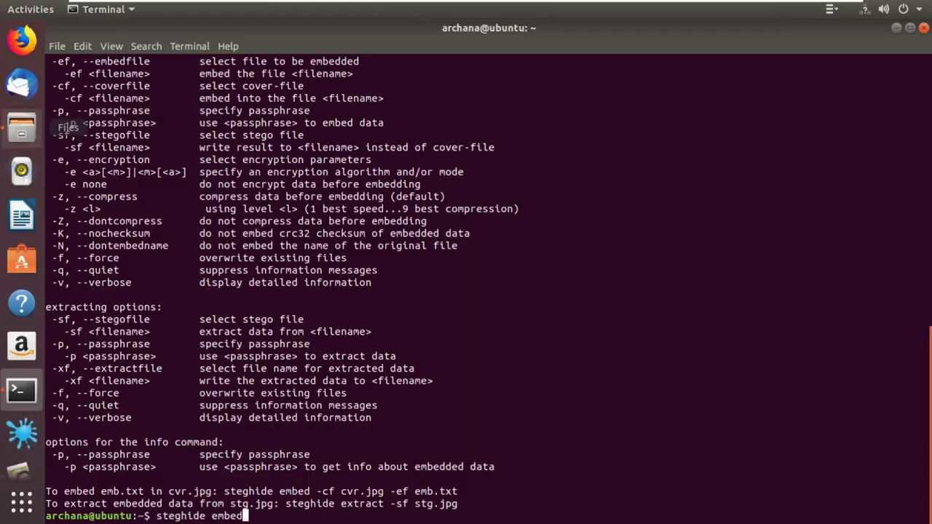
click(22, 129)
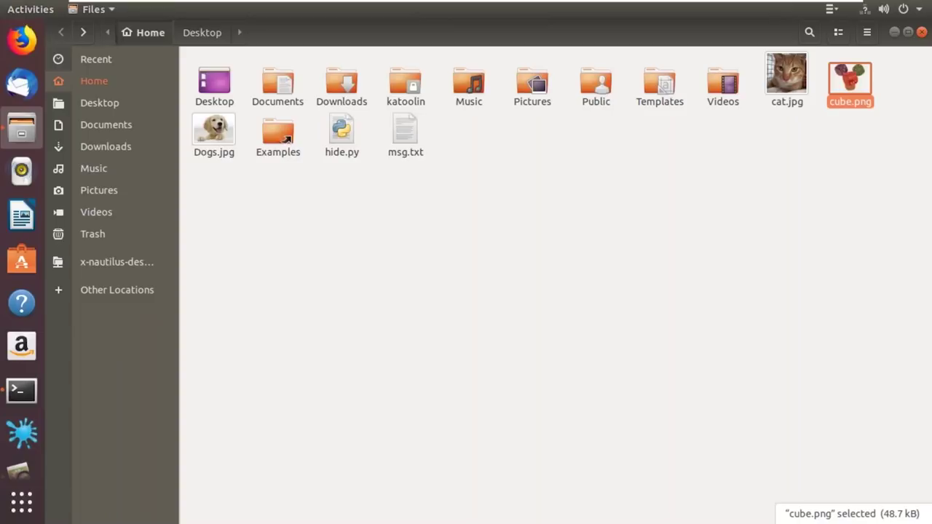
key(alt+Tab)
text(-cf )
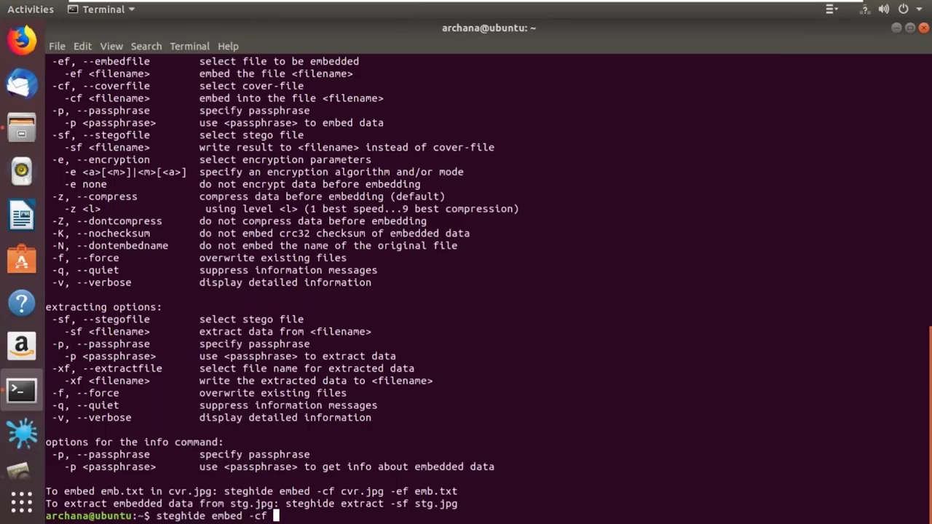
text(Dogs.jpg -ef)
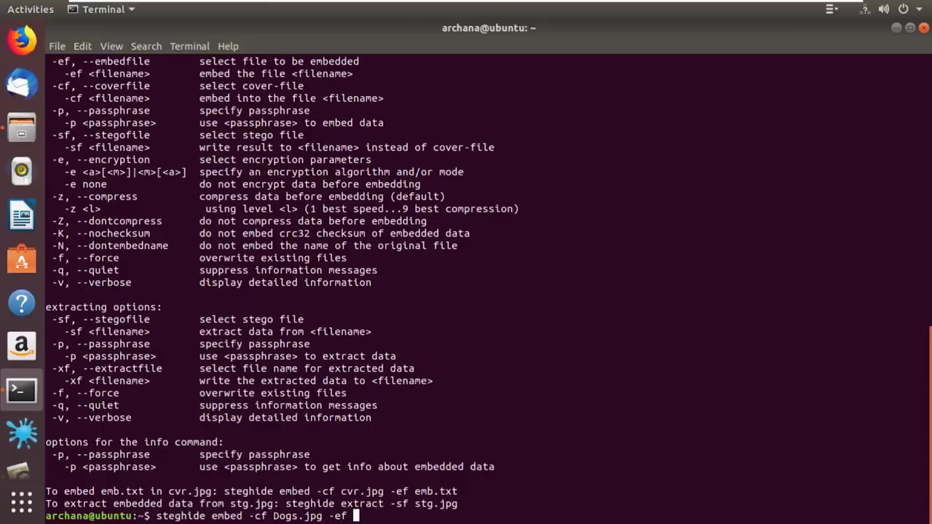
text( msg.txt)
Run the embed command for Dogs.jpg and msg.txt, entering and confirming the passphrase
key(Return)
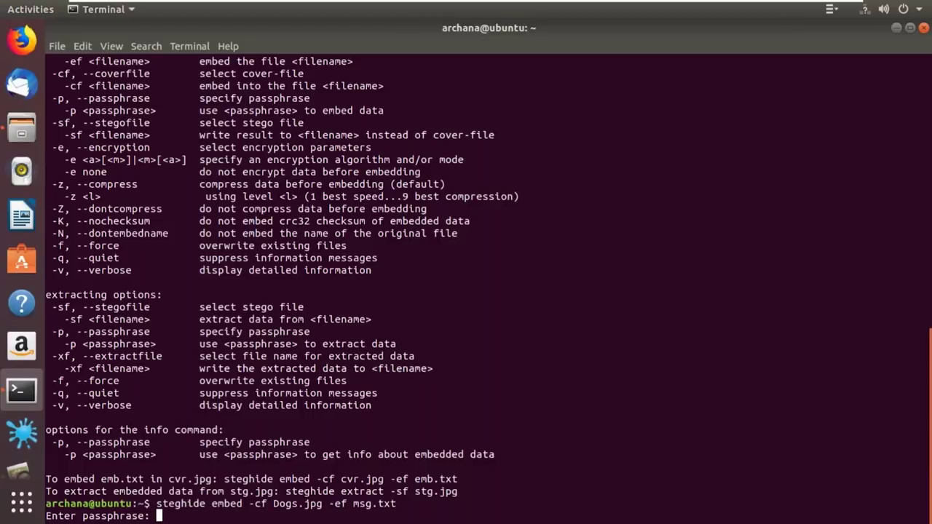
key(Return)
key(Return)
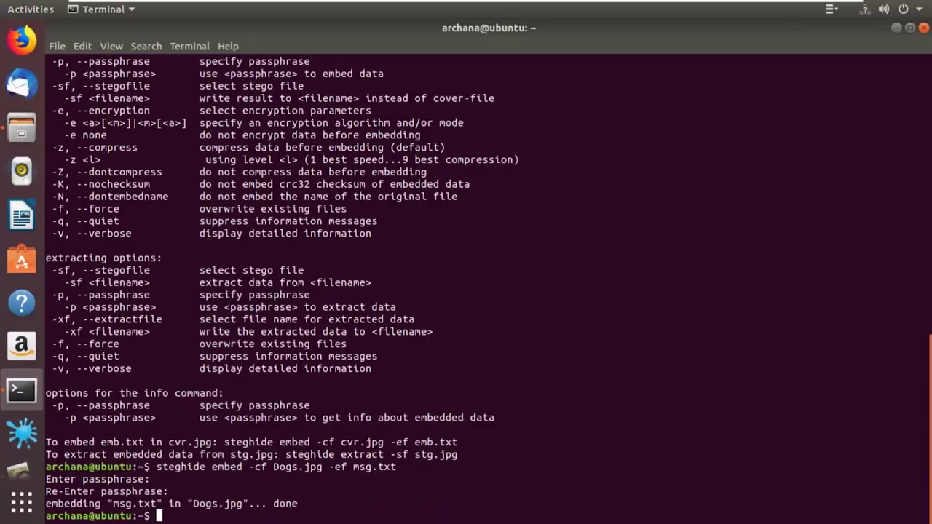
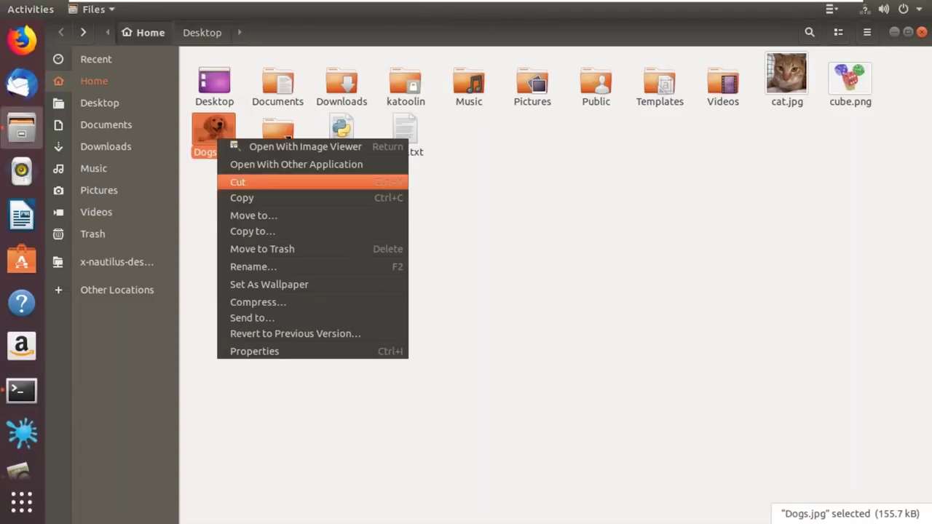
Move Dogs.jpg from the home folder into Desktop, view it there, and return to the terminal
key(Escape)
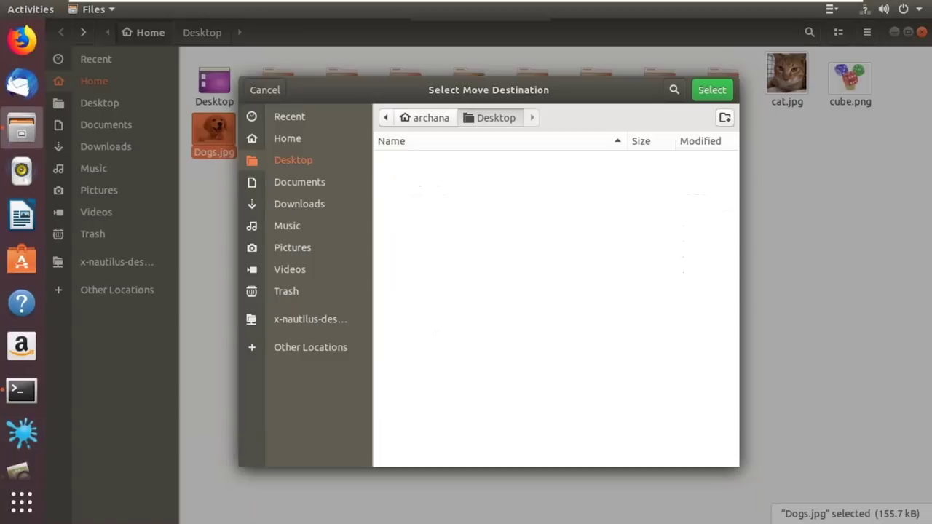
key(Return)
click(99, 103)
key(Escape)
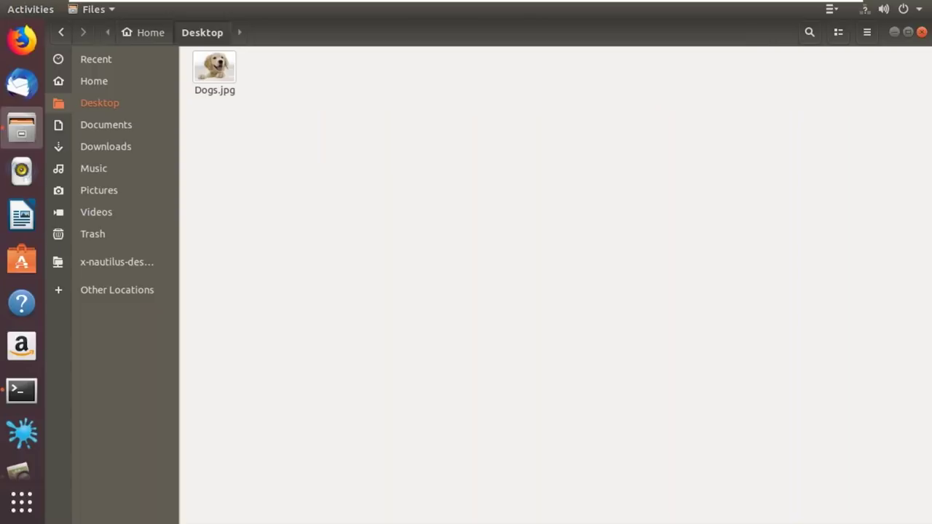
key(alt+Tab)
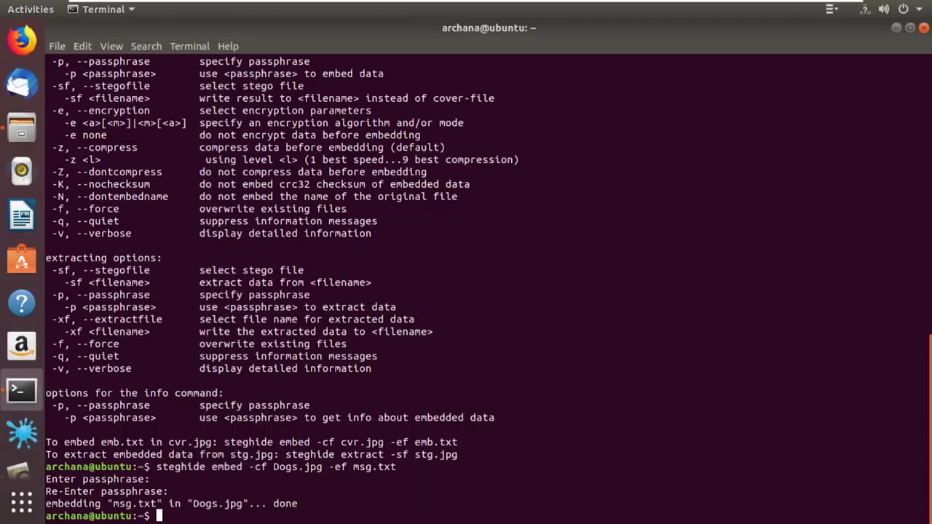
Change into the Desktop folder, correcting the misspelled 'cd Destop' command
text(steg)
key(BackSpace)
key(BackSpace)
key(BackSpace)
key(BackSpace)
text(cd cd Des)
text(top)
key(Return)
text(cd Desktop)
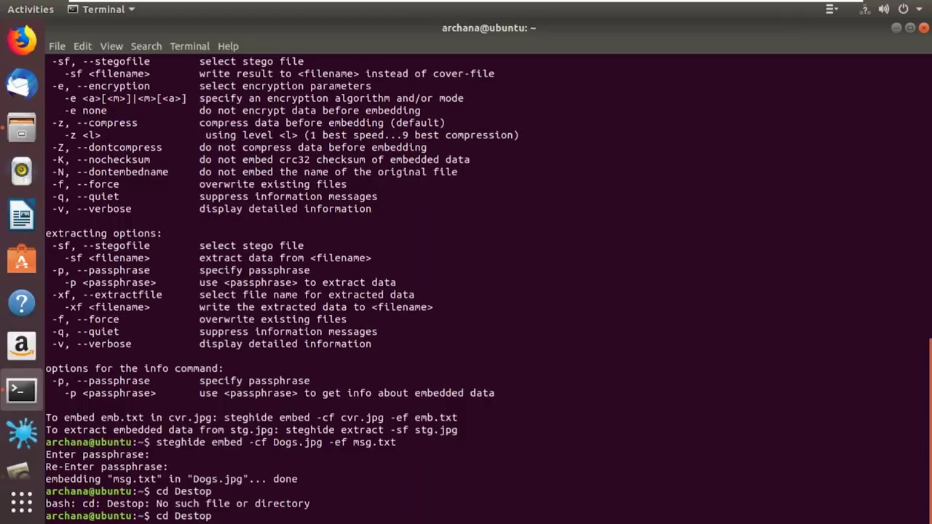
key(Return)
Run steghide extract -sf Dogs.jpg with the passphrase to write out msg.txt
text(steg)
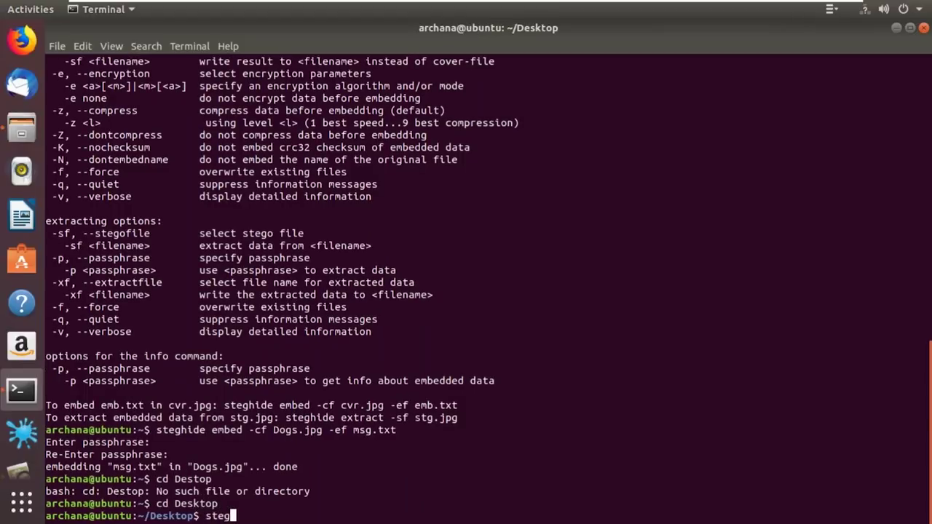
text(hide extract -sf)
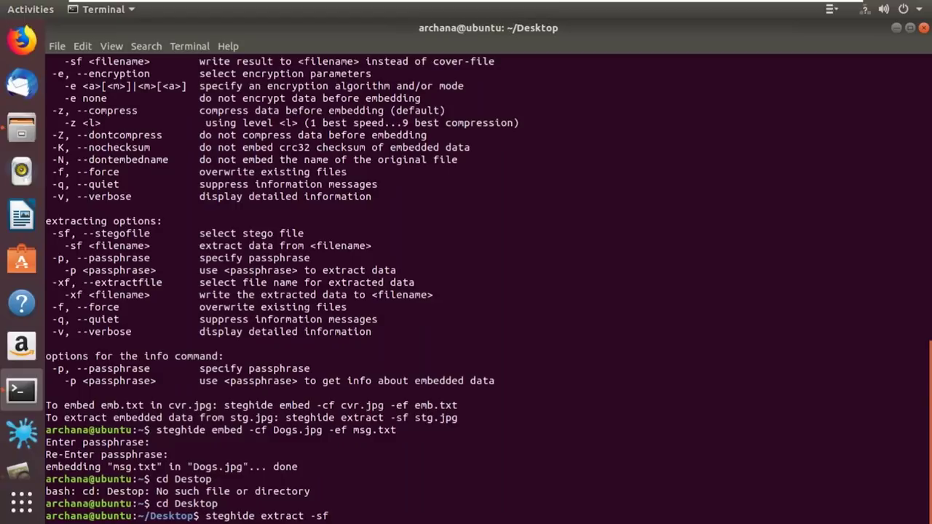
text(Dogs.jpg)
key(Return)
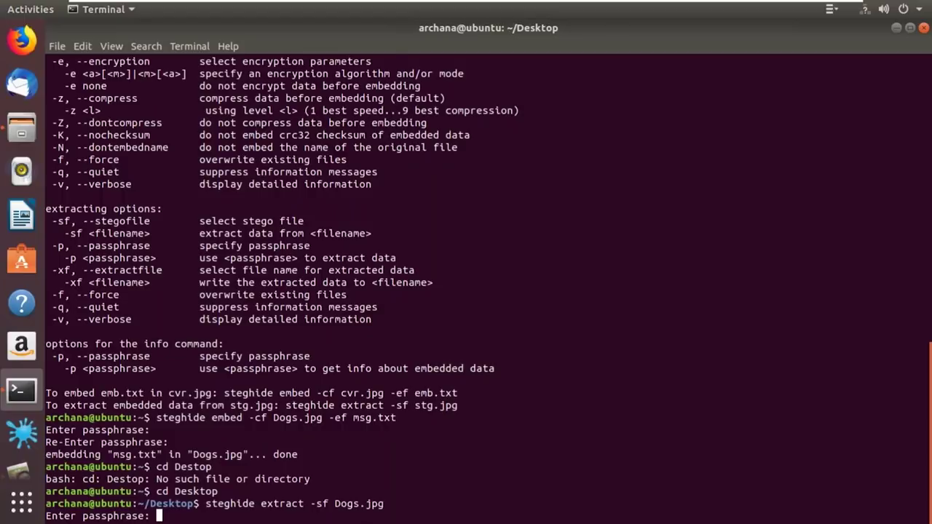
key(Return)
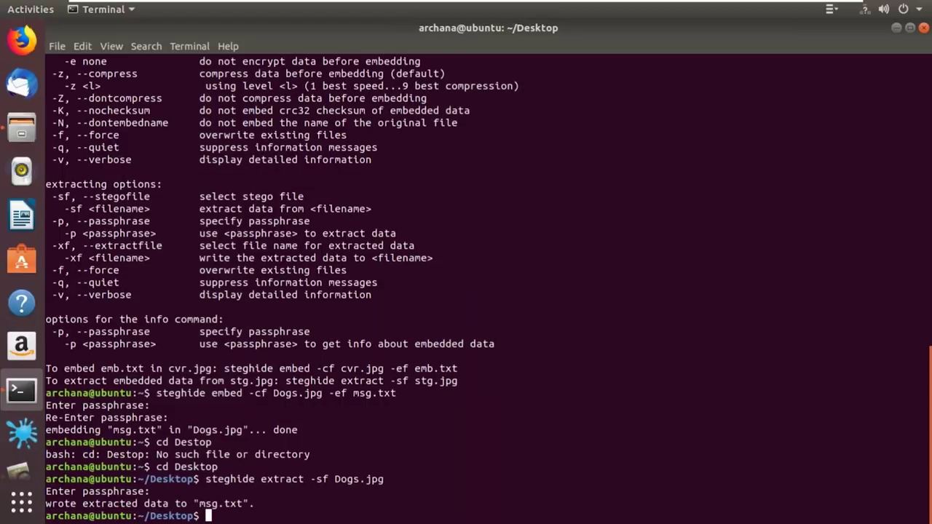
click(22, 128)
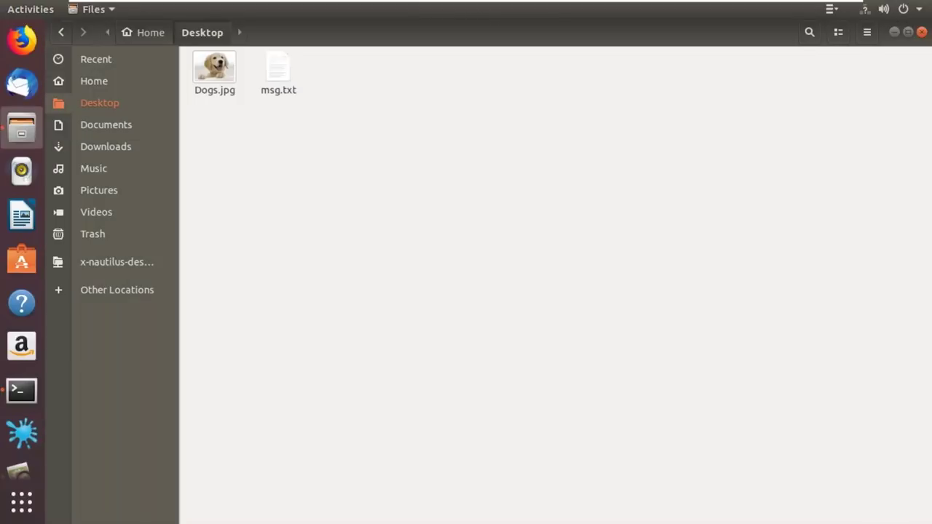
Read msg.txt in Text Editor, which says the board meeting is on Tuesday, then close it
click(278, 72)
right_click(269, 73)
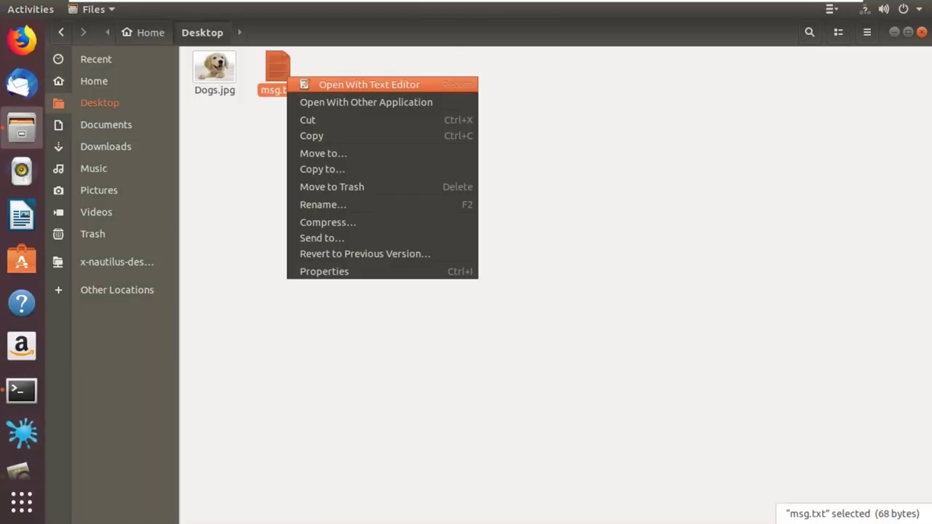
click(320, 86)
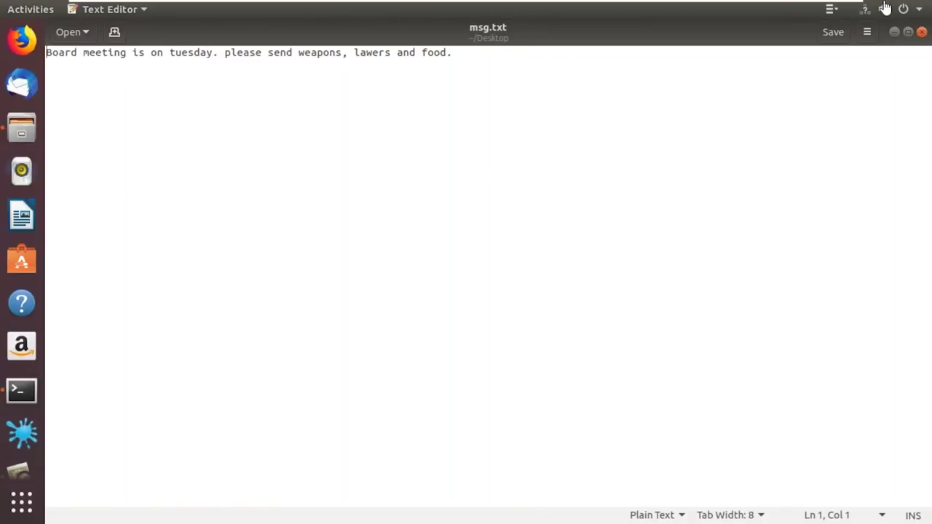
click(921, 33)
key(alt+Tab)
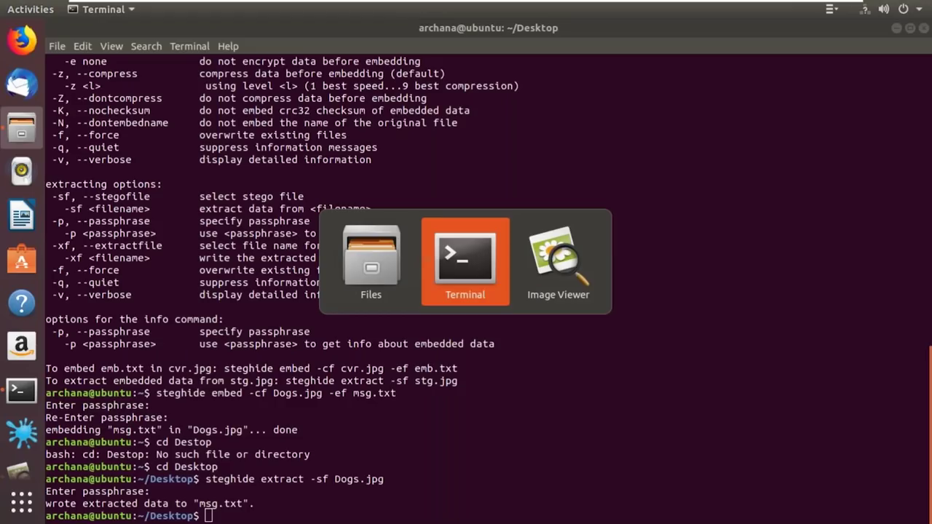
Show steghide --info for Dogs.jpg, answering y: jpeg format with 8.8 KB capacity
text(cd)
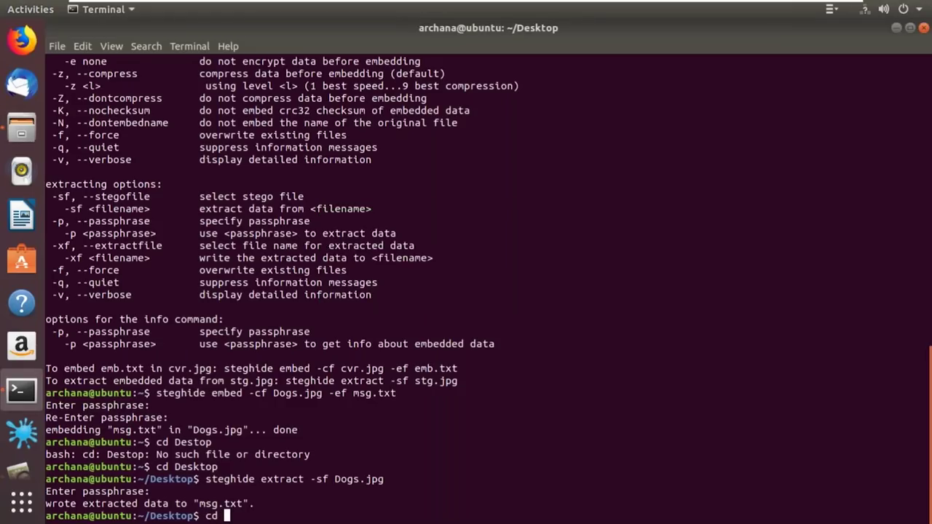
key(BackSpace)
key(BackSpace)
text(steghide --)
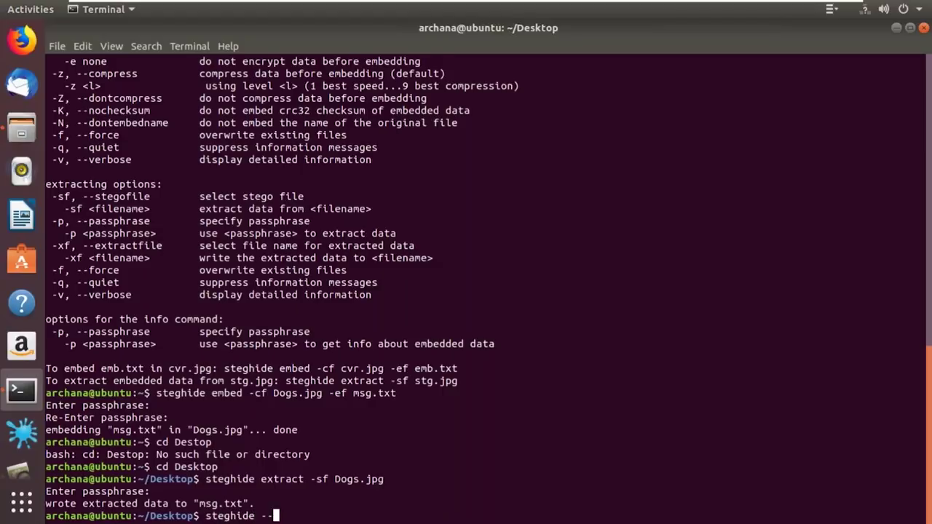
scroll(488, 289, up, 1)
scroll(488, 288, up, 4)
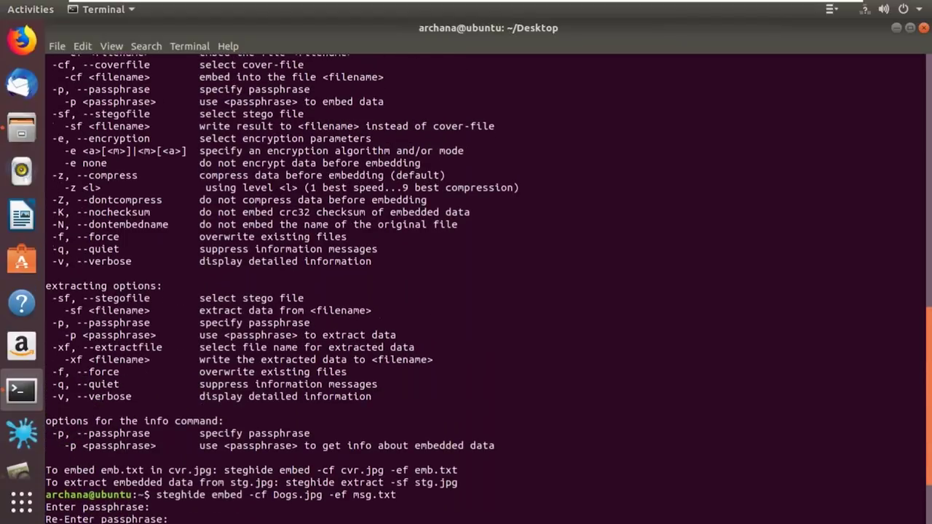
text(e --info )
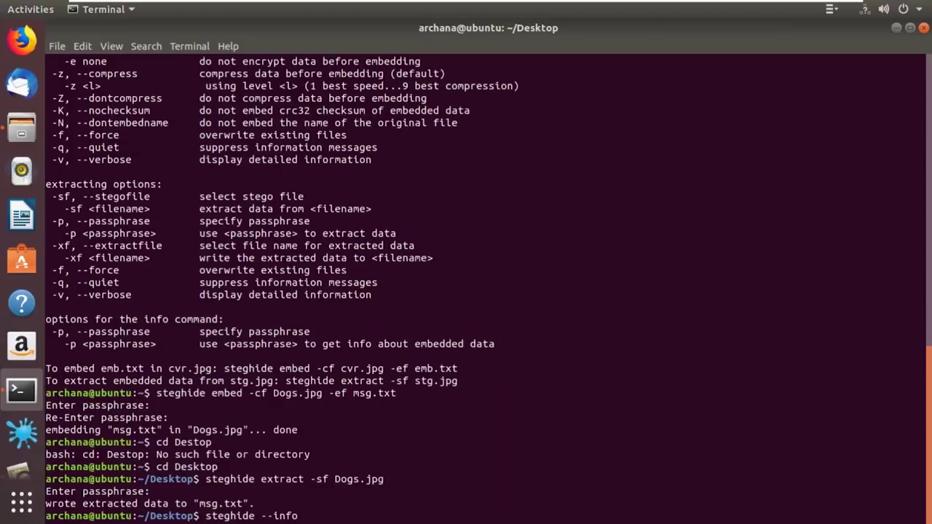
text(Dogs.jpg)
key(Return)
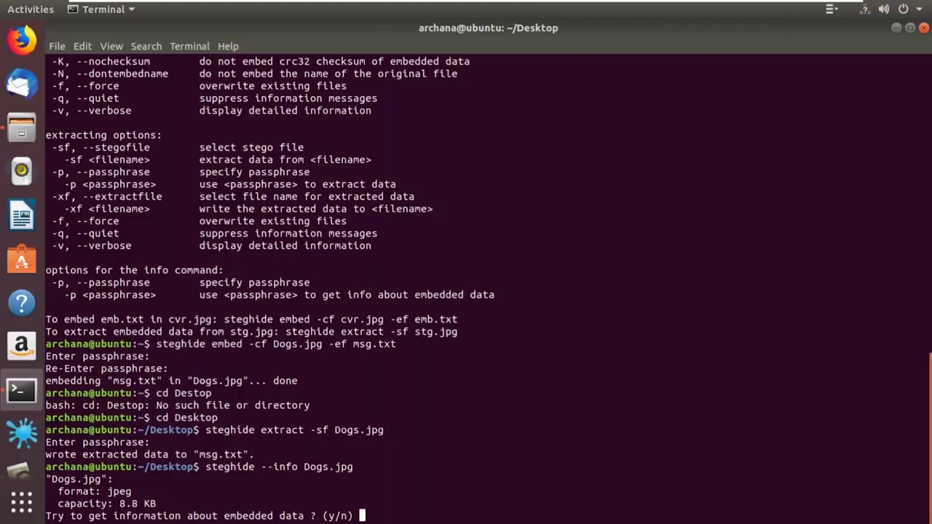
text(y)
key(Return)
key(Return)
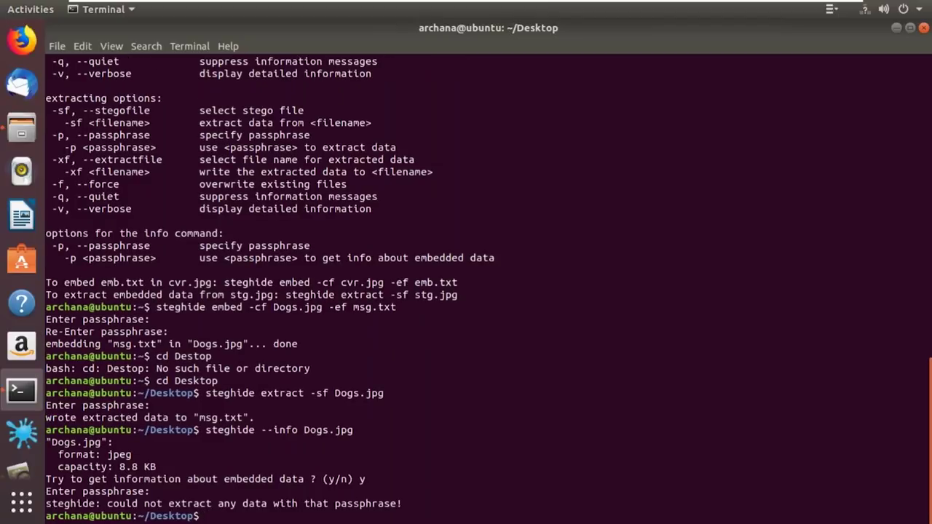
Rerun the Dogs.jpg extraction and highlight the earlier embed passphrase and confirmation lines
key(Up)
key(BackSpace)
key(BackSpace)
key(BackSpace)
key(BackSpace)
key(BackSpace)
key(BackSpace)
key(BackSpace)
key(BackSpace)
key(BackSpace)
key(BackSpace)
key(BackSpace)
key(BackSpace)
key(BackSpace)
key(BackSpace)
key(BackSpace)
key(Up)
key(Up)
key(Return)
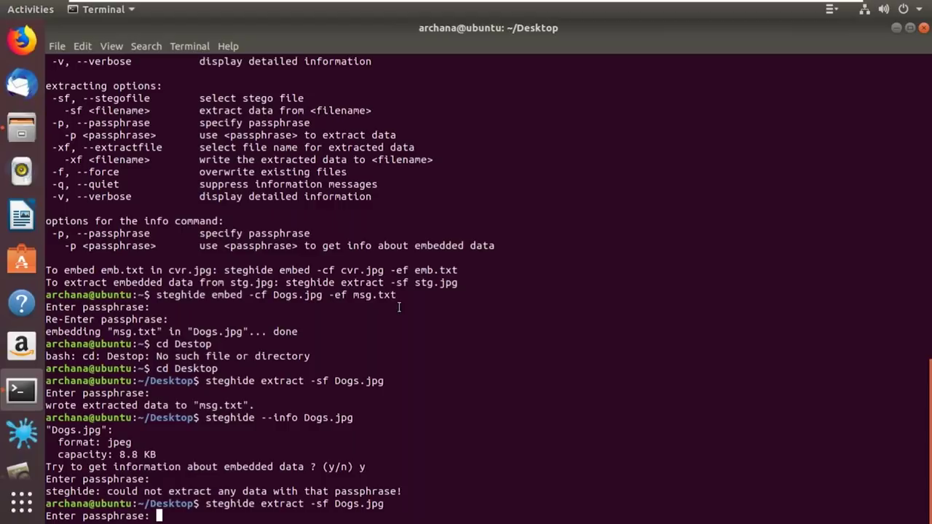
drag(399, 307, 60, 320)
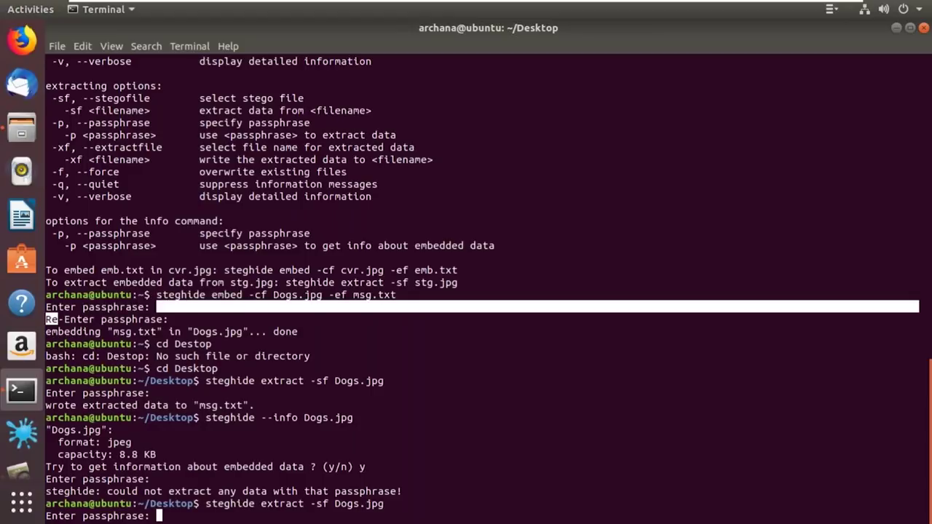
drag(60, 321, 397, 295)
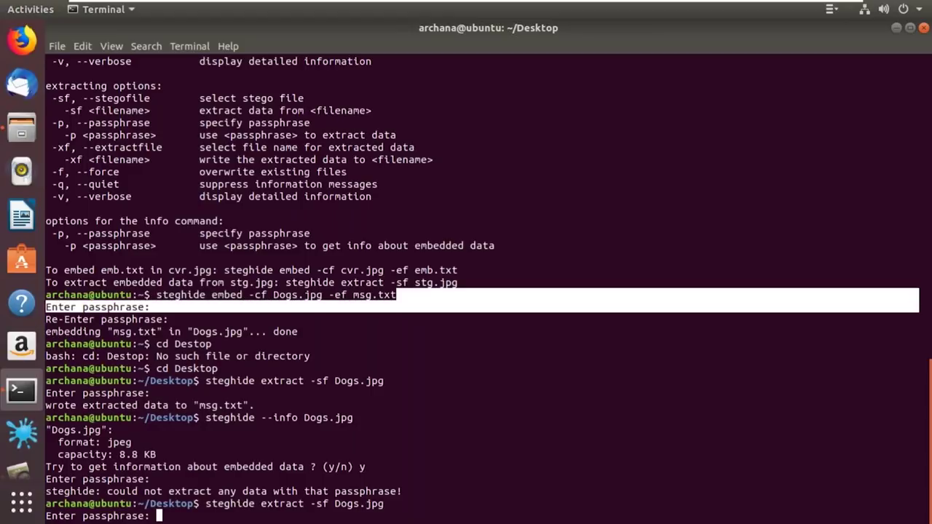
click(397, 295)
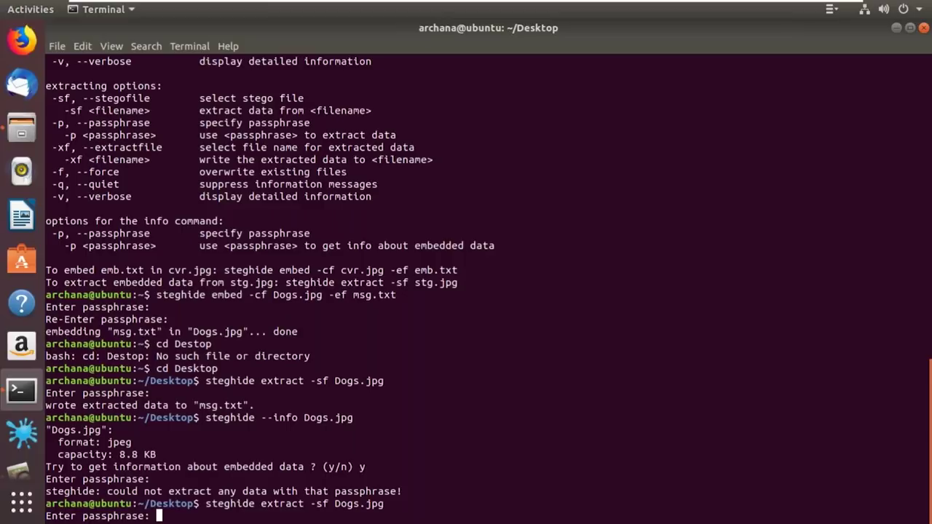
drag(407, 331, 52, 332)
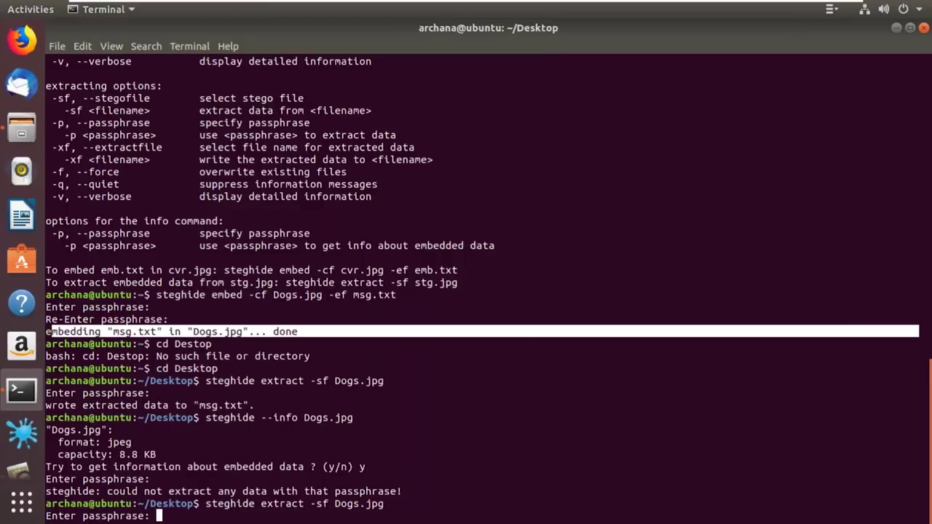
click(49, 331)
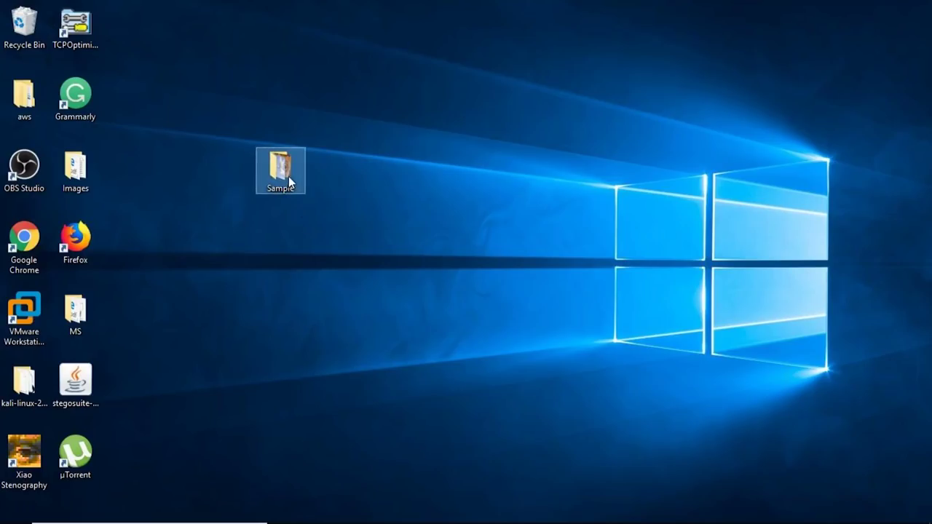
Browse the cat, flying and image pictures in the Sample folder, then close it
double_click(288, 176)
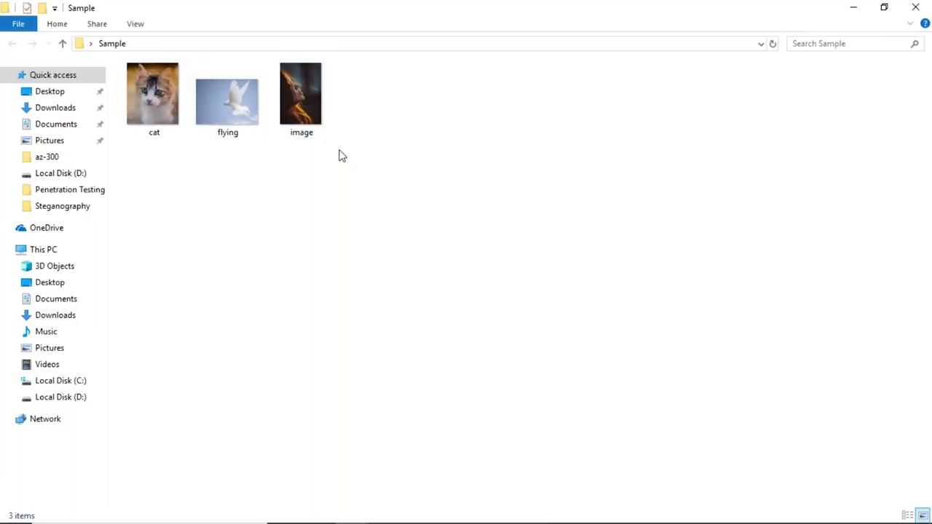
click(915, 7)
Launch StegoSuite from a Windows search for 'steg' and maximize its window
key(super+s)
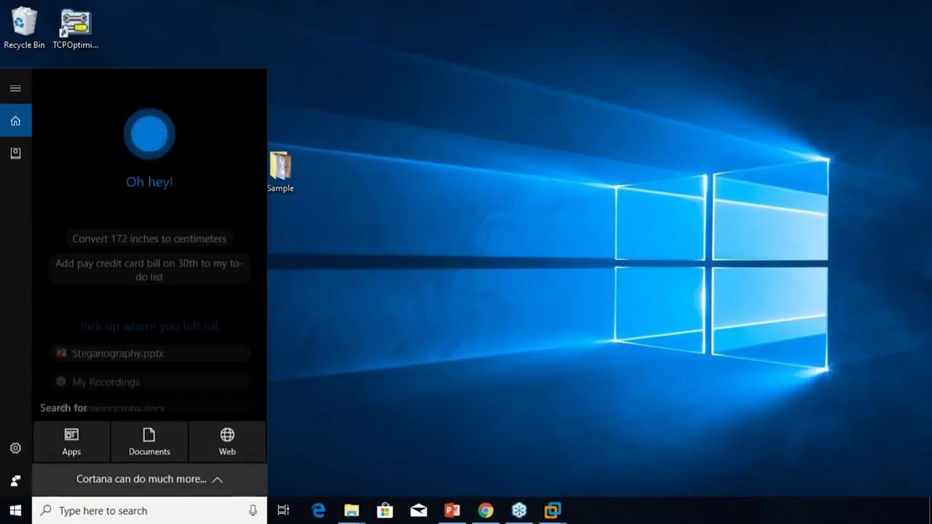
text(steg)
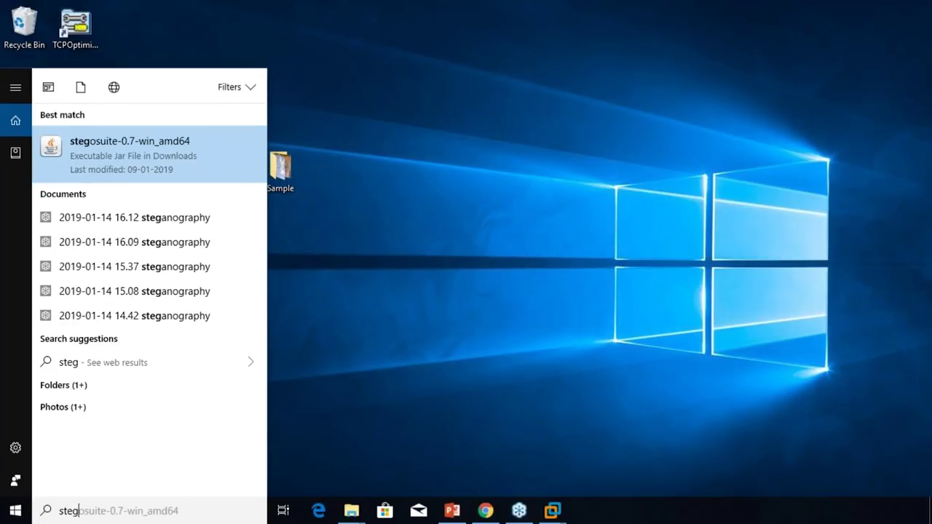
key(Return)
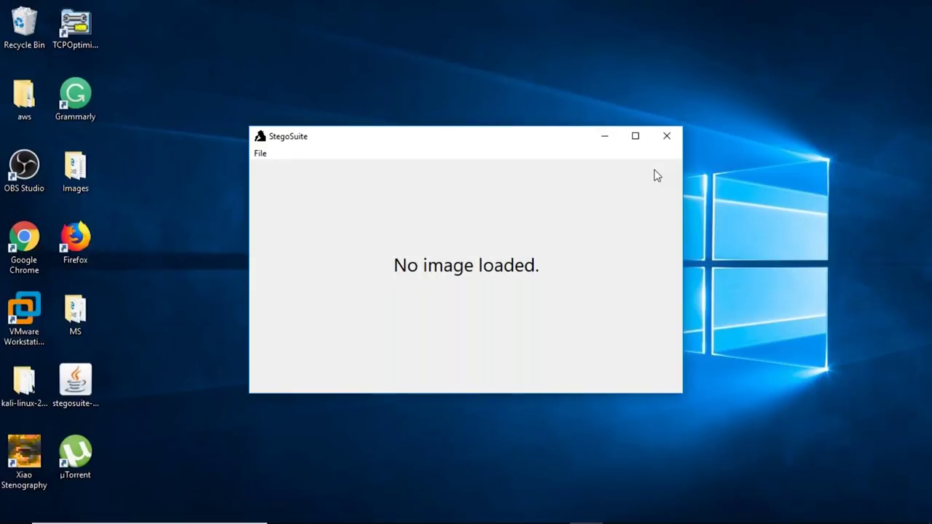
click(635, 136)
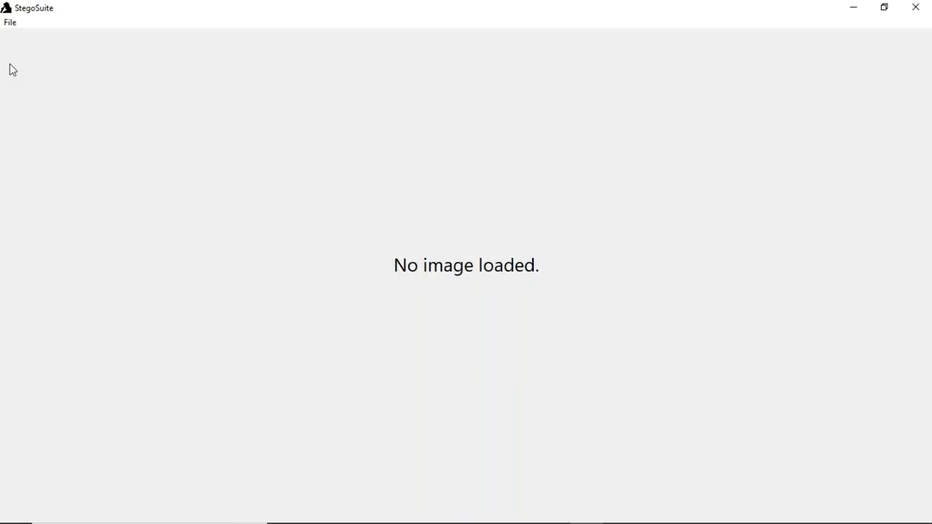
Load the image picture from Desktop\Sample into StegoSuite
click(12, 26)
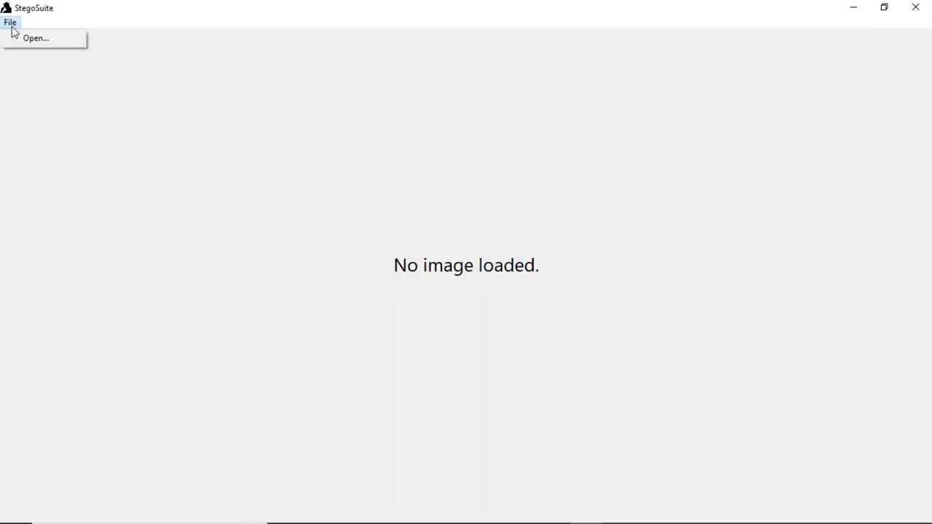
click(19, 42)
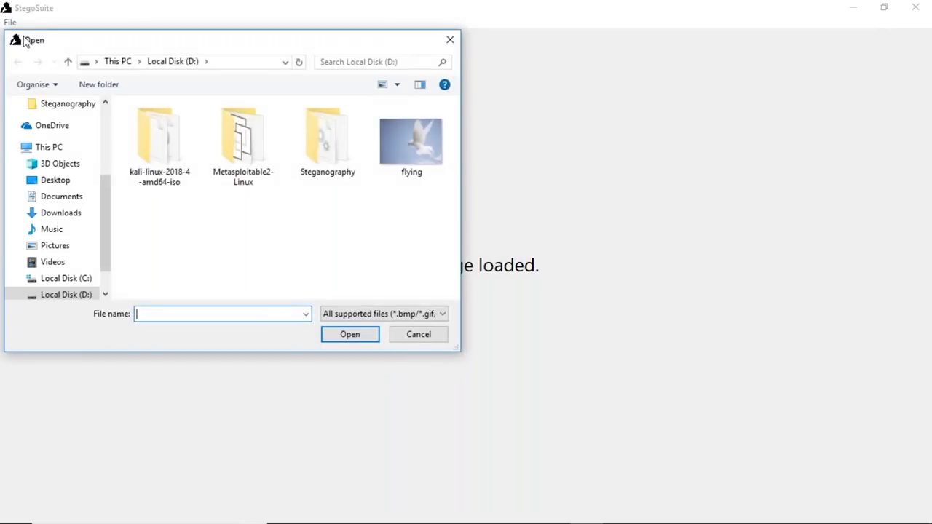
click(80, 187)
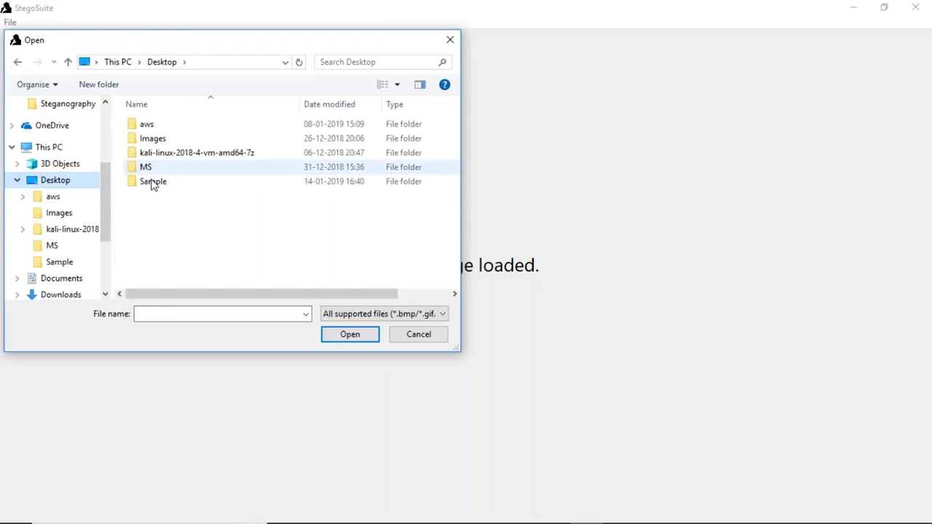
double_click(153, 182)
click(309, 162)
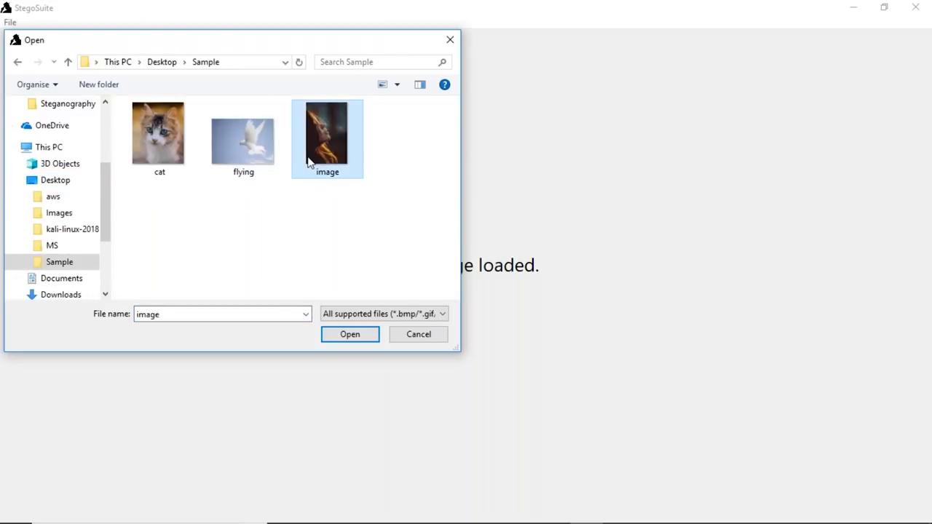
click(344, 338)
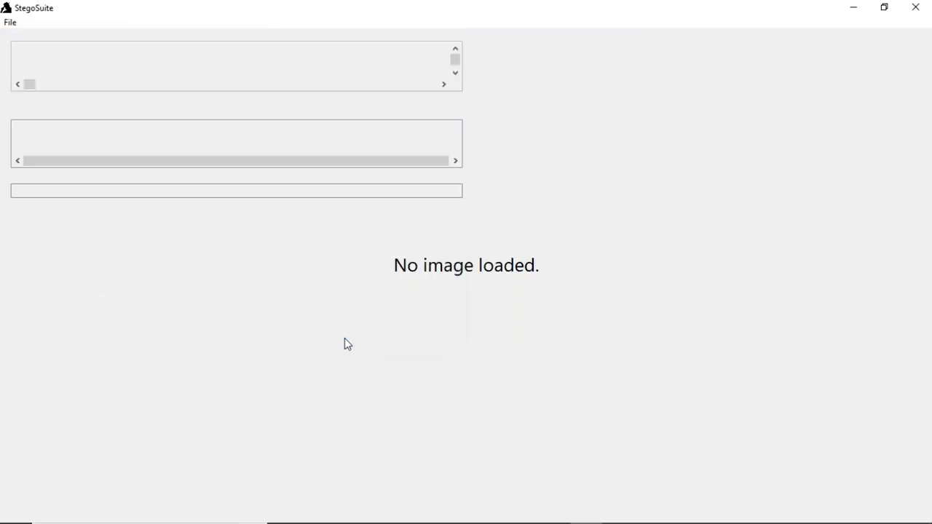
Embed 'Hey...this is secret text i want to hide' into it, protected by a password
text(Hey...this is )
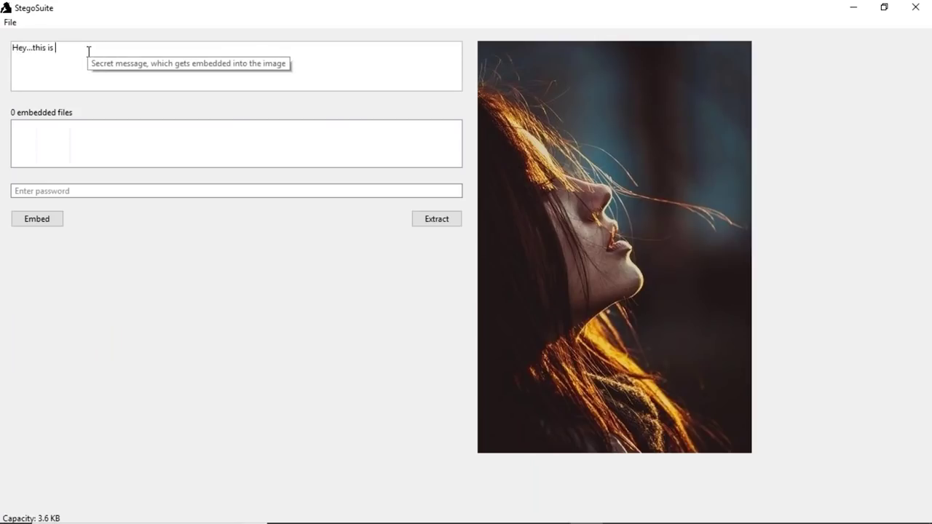
text(secret text i want to hide)
click(115, 191)
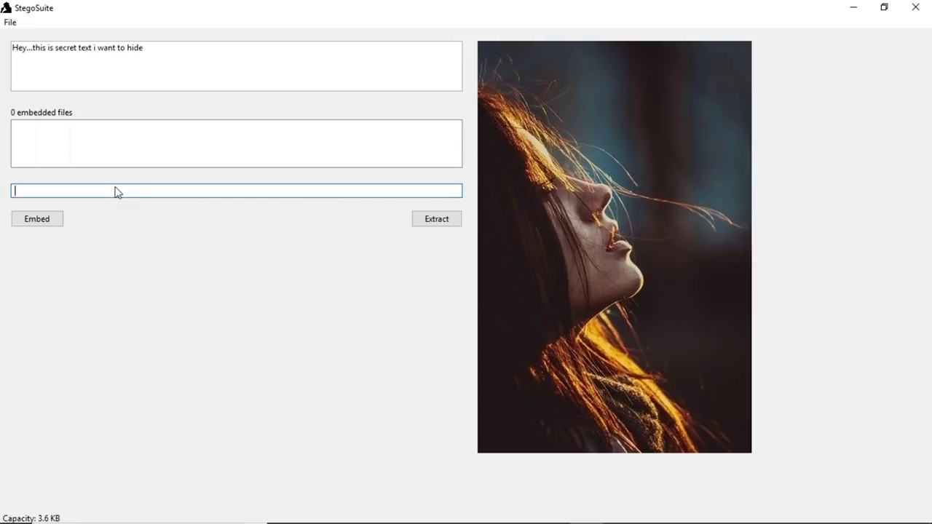
text(abcd)
click(29, 222)
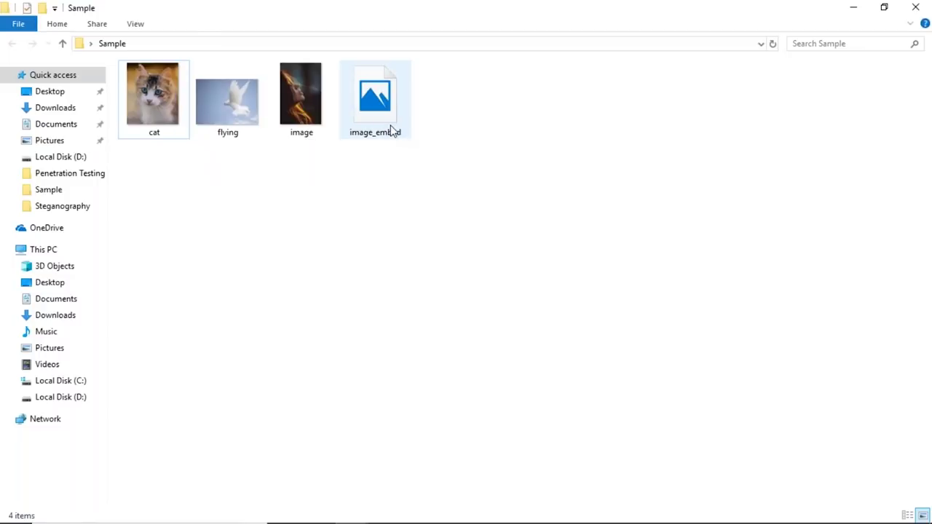
Check image_embed's properties and view the picture in the photo viewer
click(393, 131)
right_click(393, 131)
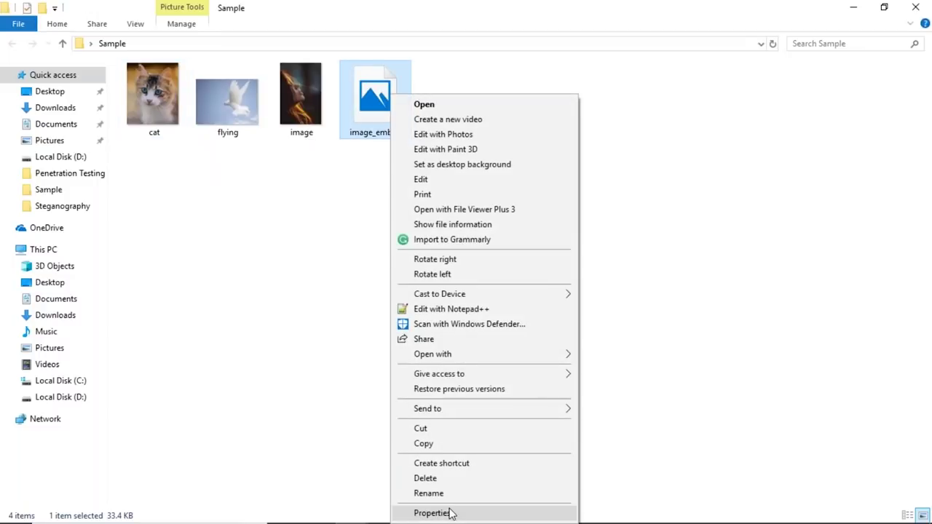
click(452, 513)
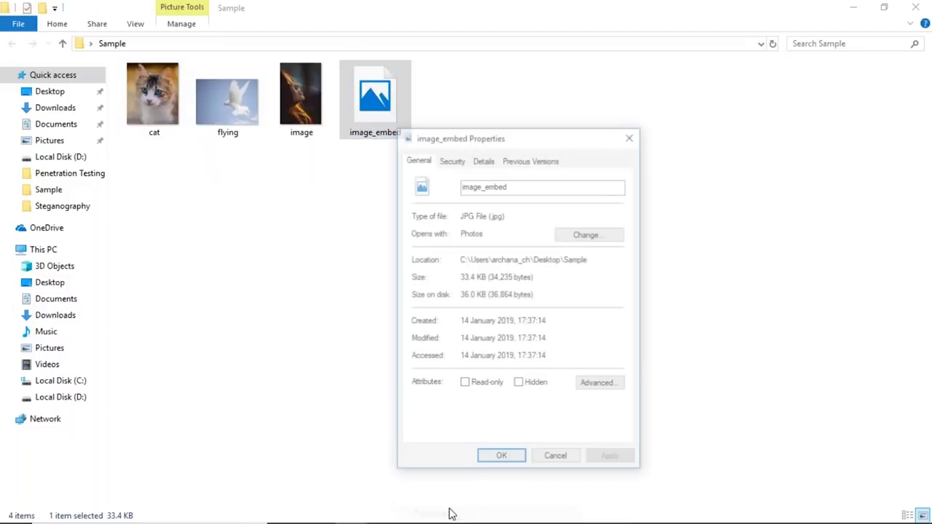
click(632, 134)
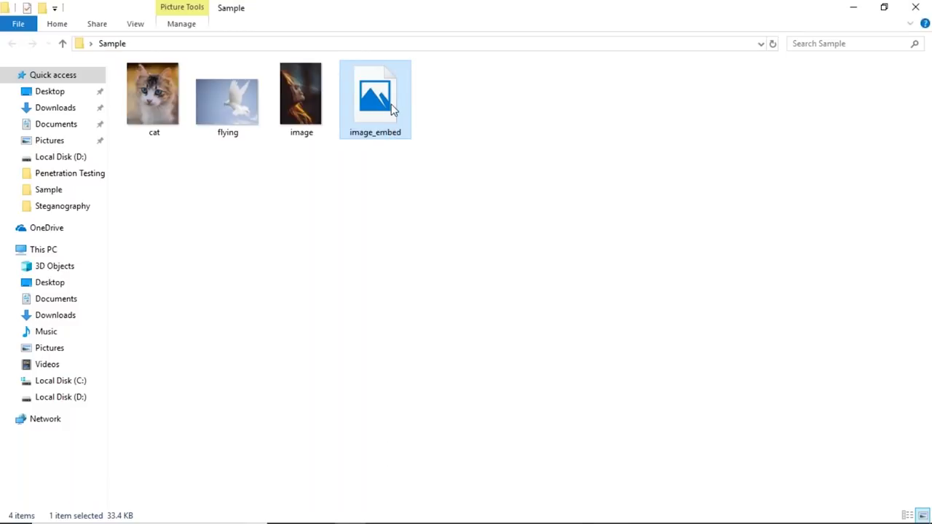
double_click(392, 108)
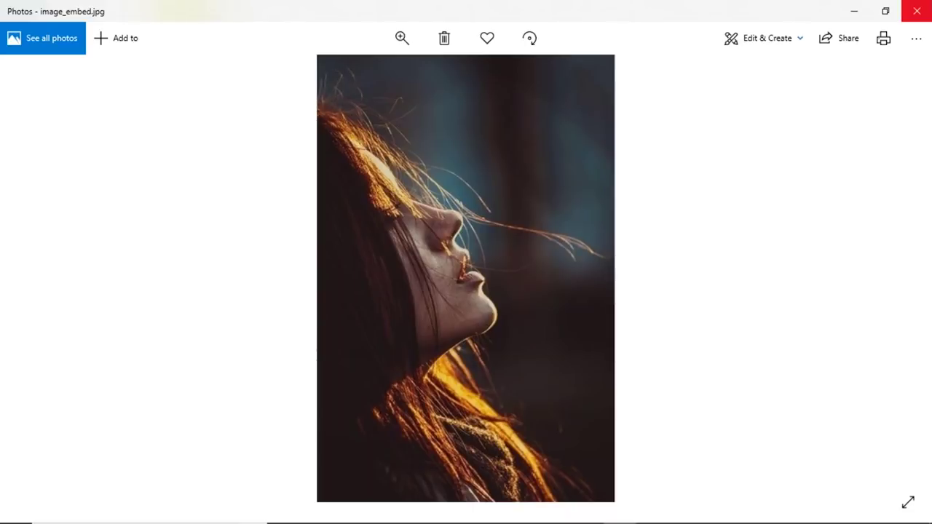
click(917, 11)
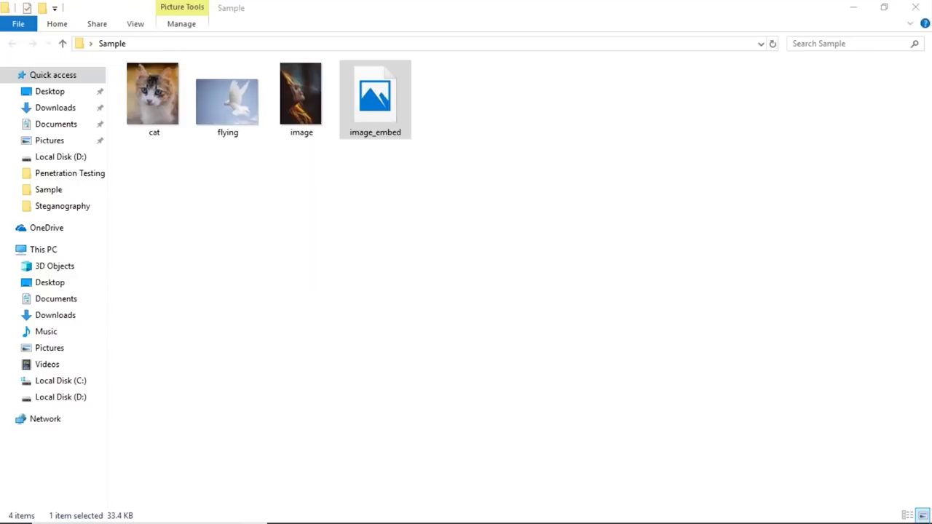
Rename image_embed to imageE and search the computer for 'stego'
right_click(405, 93)
click(447, 504)
text(imagee)
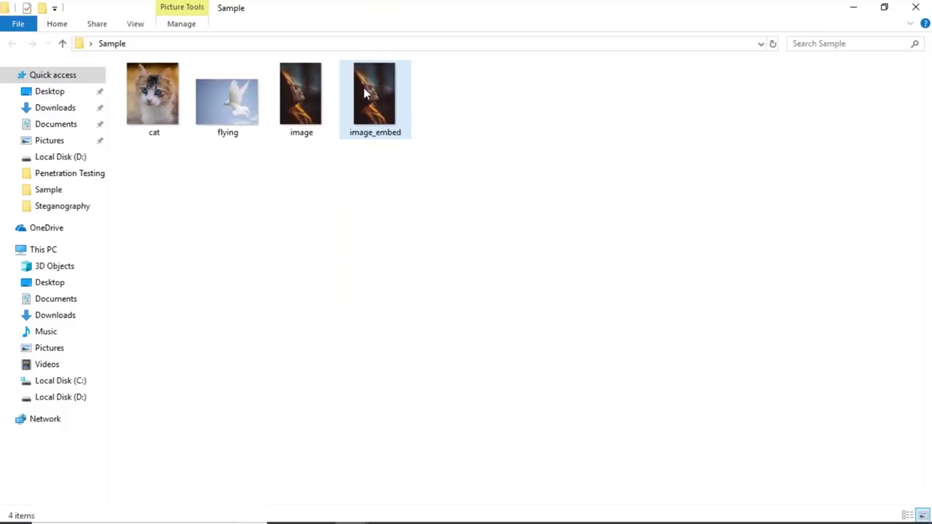
right_click(376, 93)
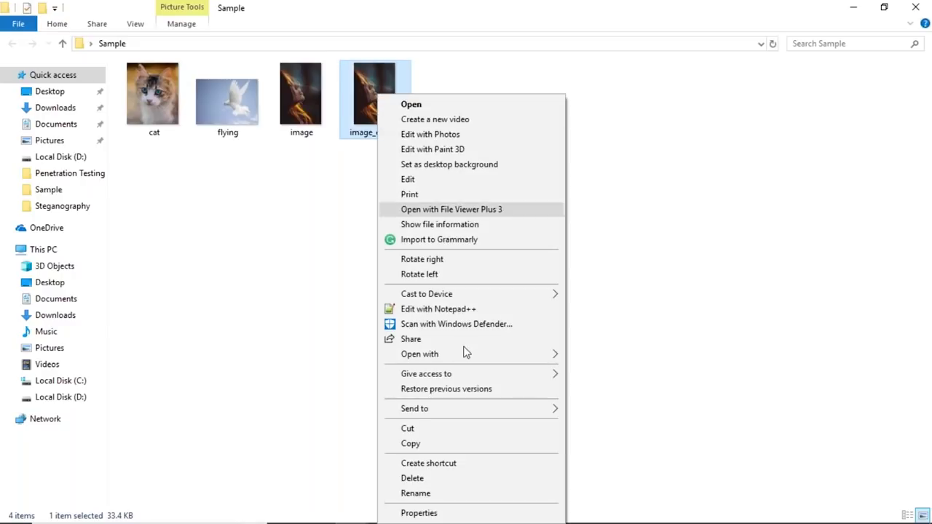
click(424, 493)
text(image)
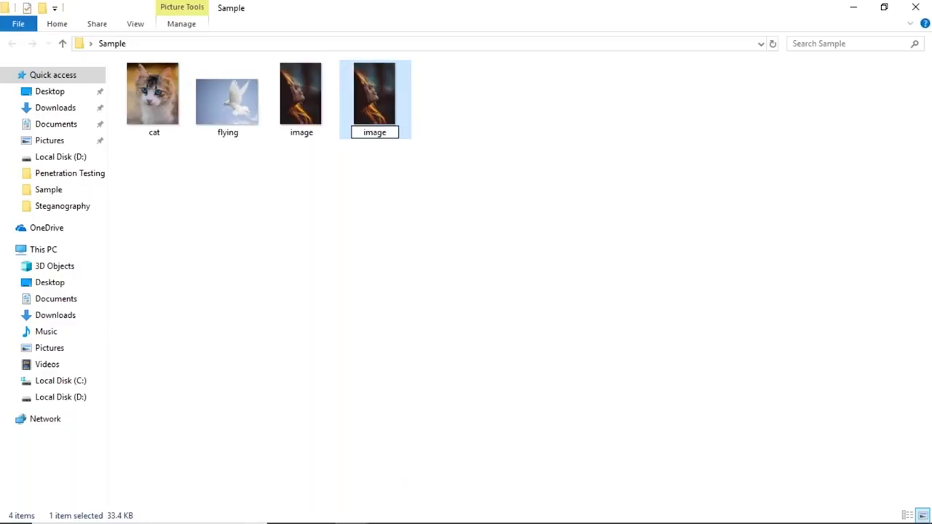
text(E)
key(Return)
click(100, 513)
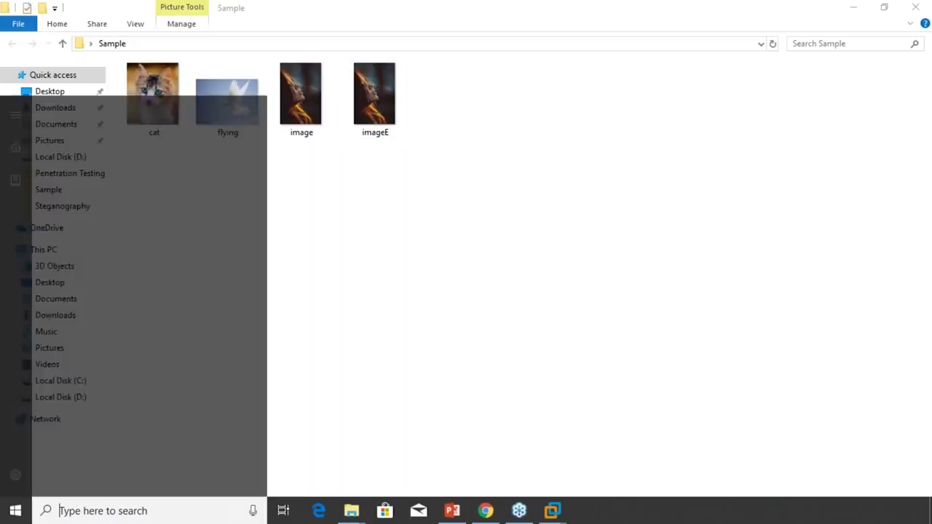
text(stego)
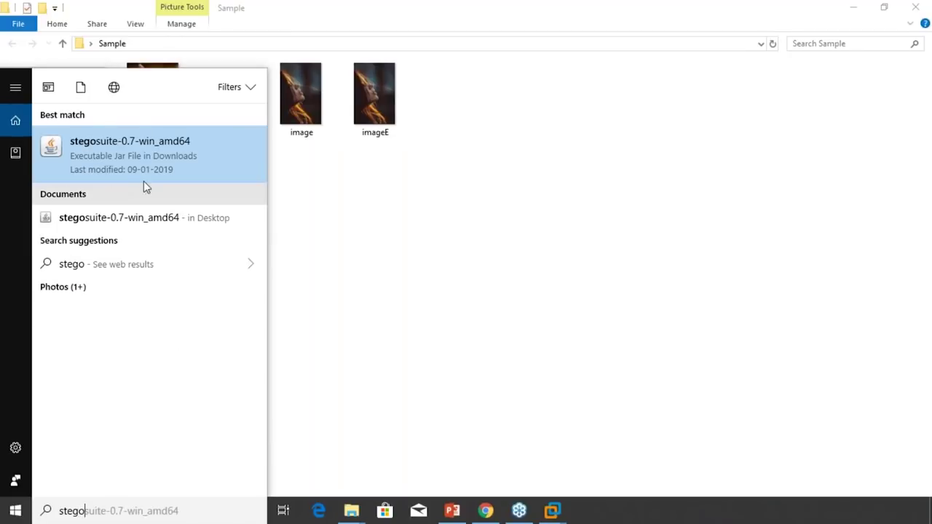
Open imageE from the Sample folder in StegoSuite
click(10, 22)
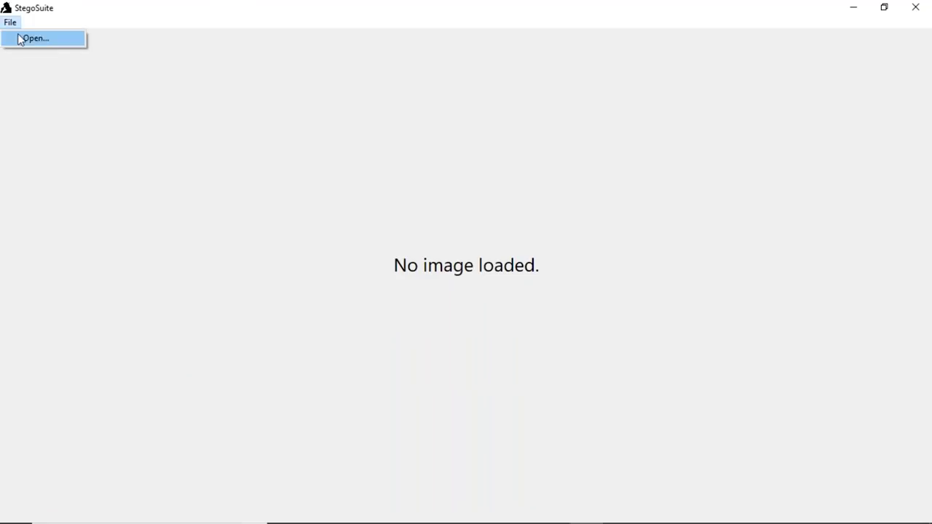
click(22, 38)
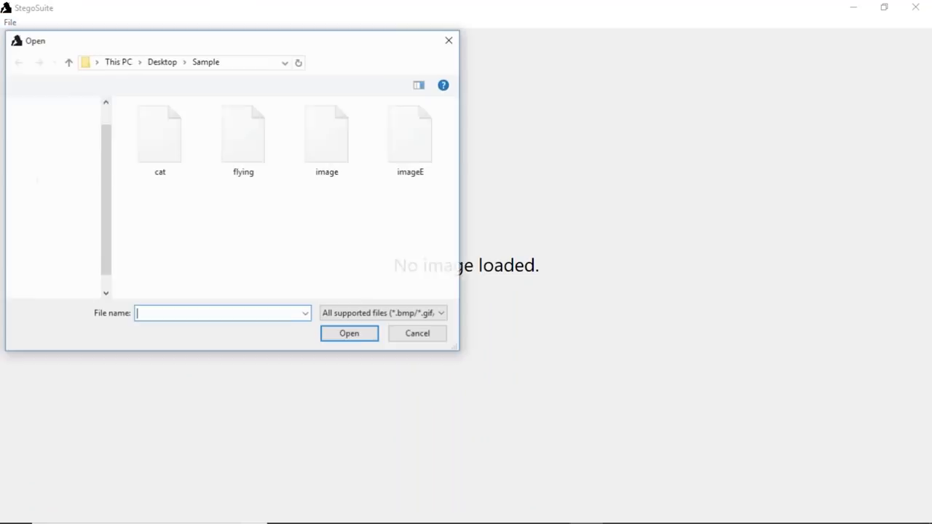
click(402, 123)
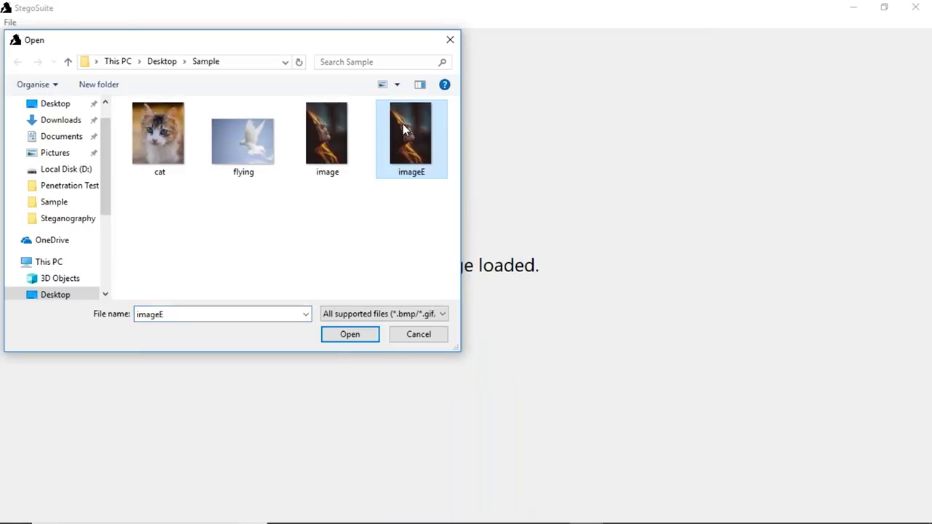
click(355, 339)
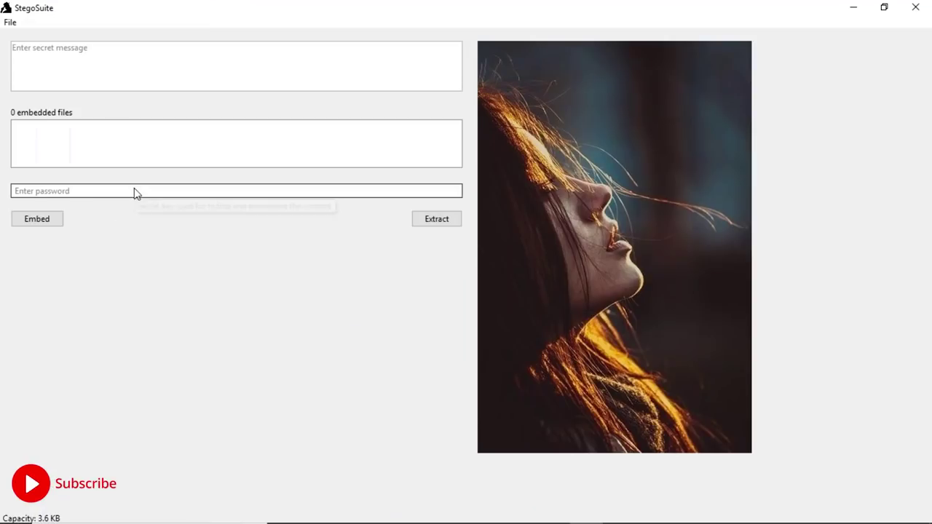
Extract 'Hey...this is secret text i want to hide' using the password, then close StegoSuite
click(133, 192)
text(abcd)
click(438, 224)
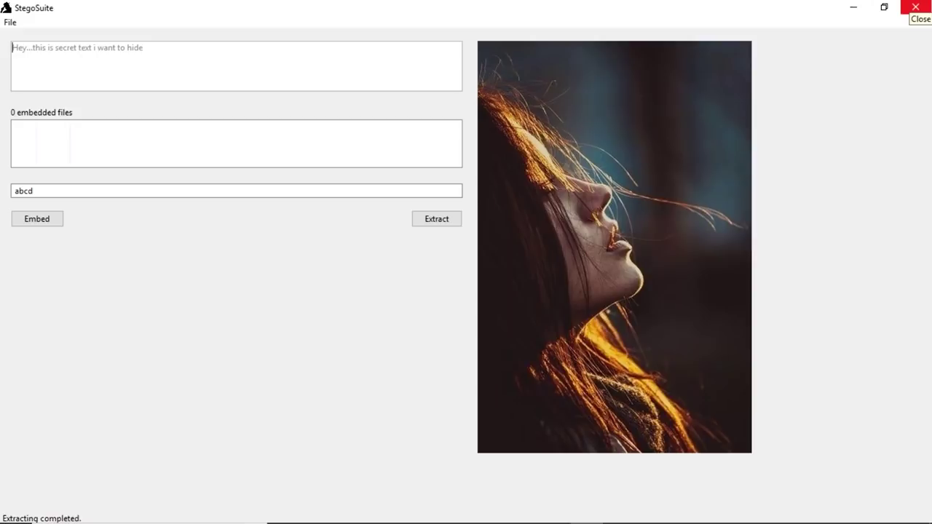
click(914, 7)
Minimize File Explorer and launch Xiao Steganography from its desktop icon
click(853, 7)
double_click(6, 446)
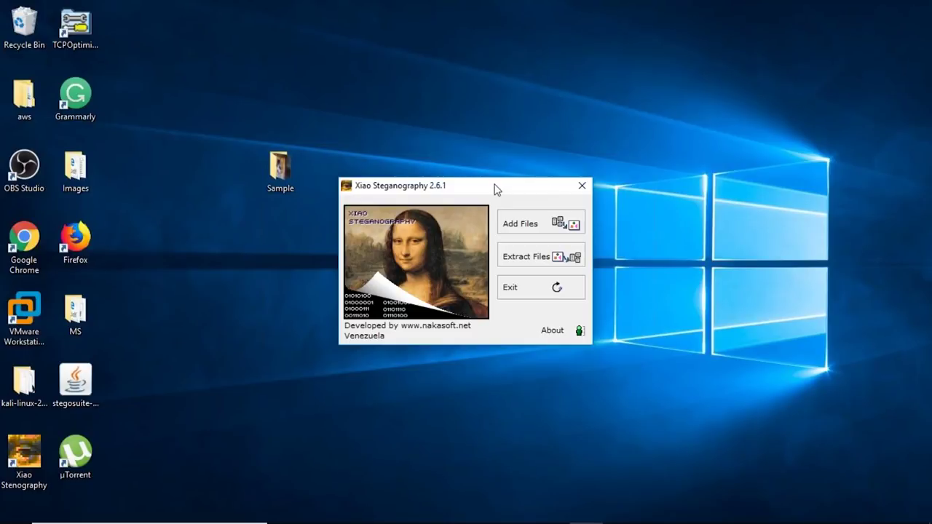
Load flying.bmp from the Sample folder as the target carrier image
click(531, 229)
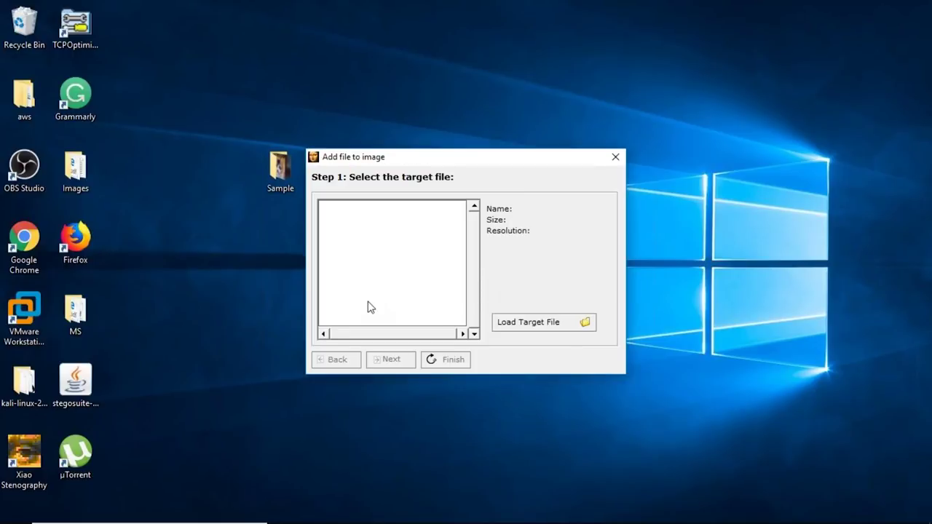
click(541, 326)
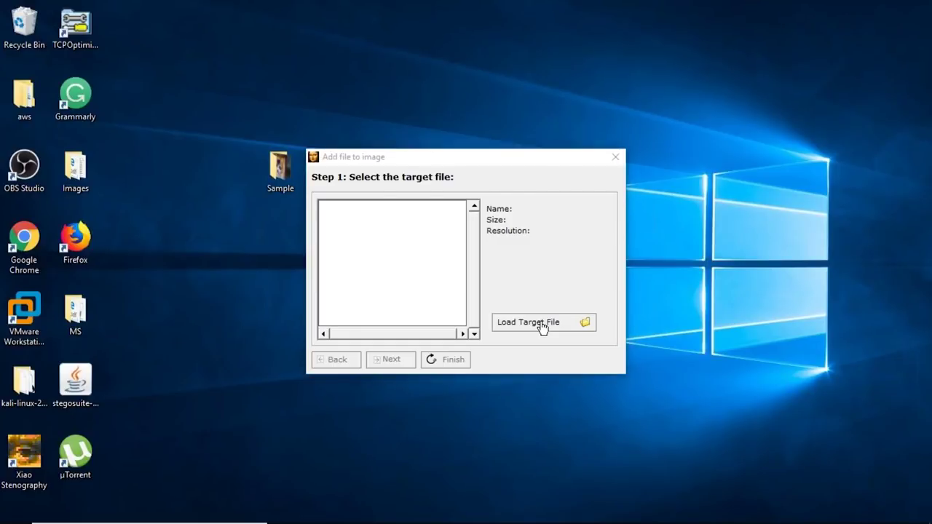
double_click(482, 299)
click(468, 254)
click(643, 454)
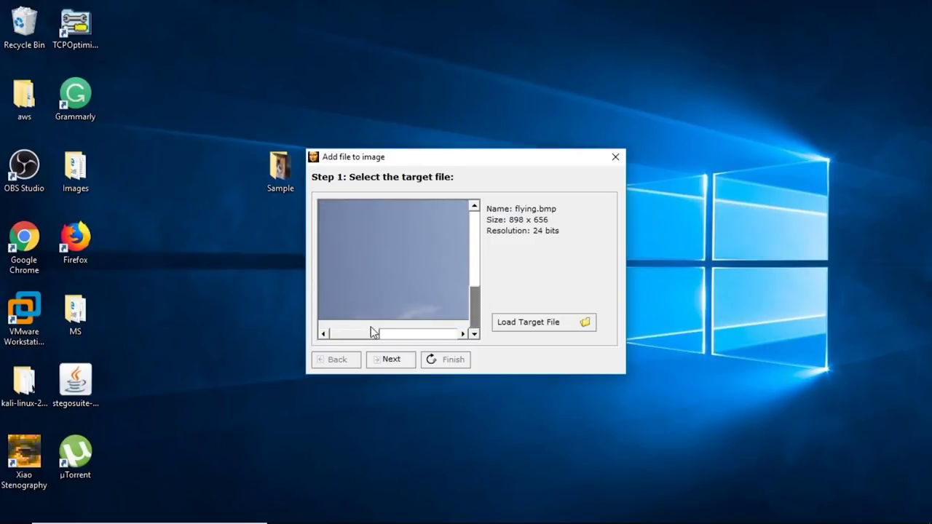
Move on to the files-to-hide step and add the 'image' picture from Sample
drag(372, 332, 434, 329)
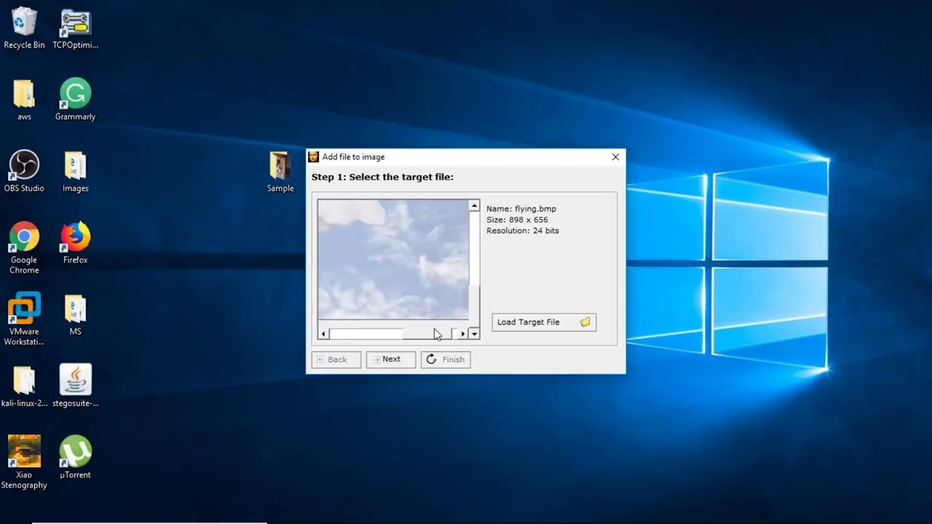
scroll(434, 328, down, 2)
click(385, 362)
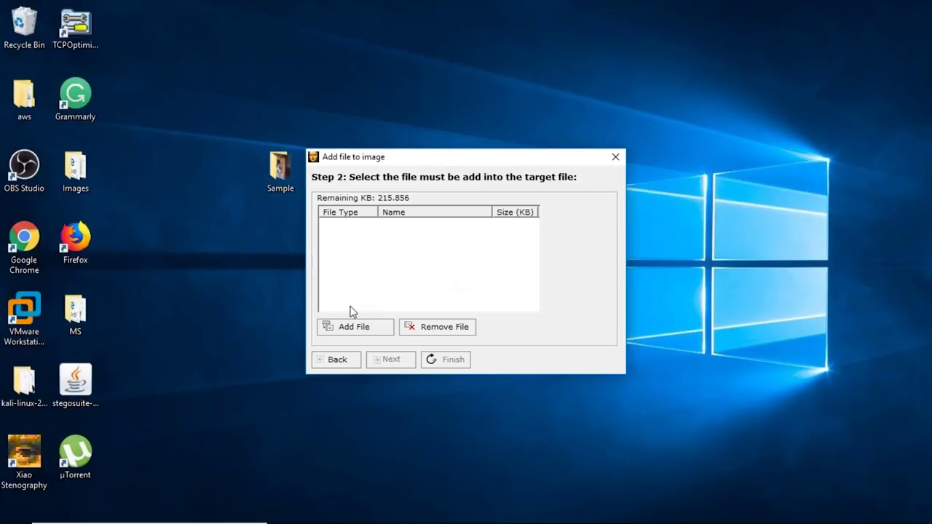
click(356, 328)
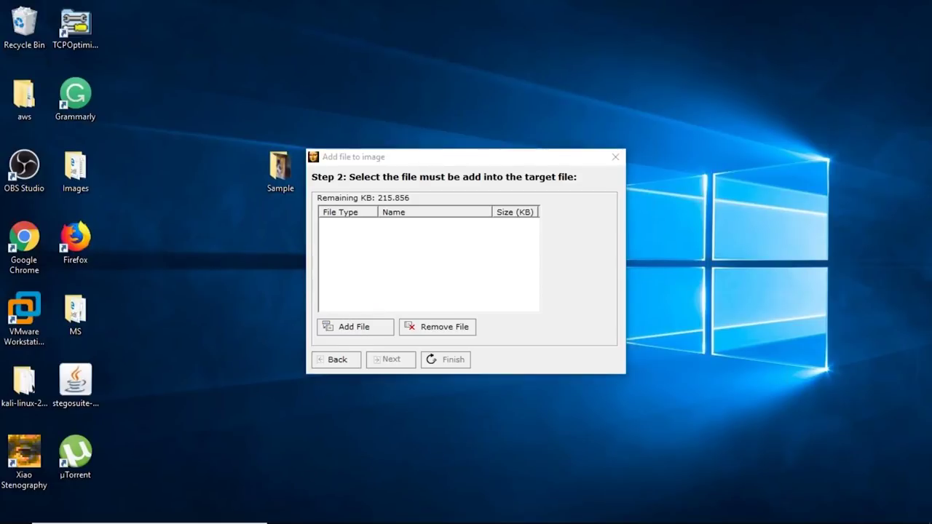
click(637, 267)
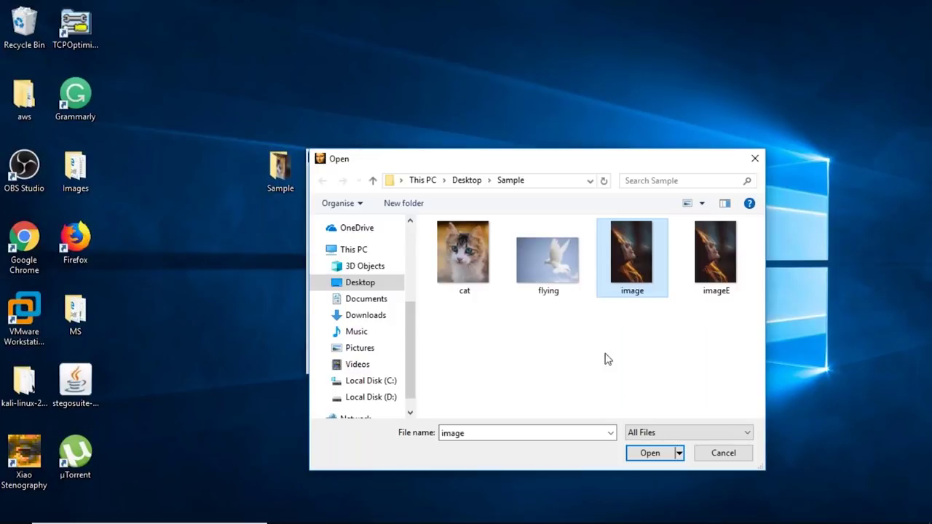
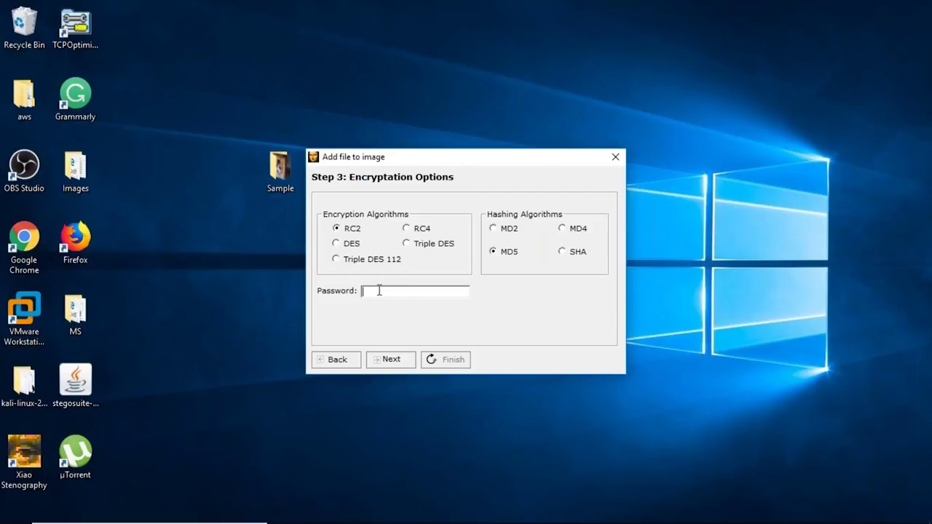
Password-protect the hidden file, save the output as bird.bmp in Sample, and close its preview
text(****)
click(390, 359)
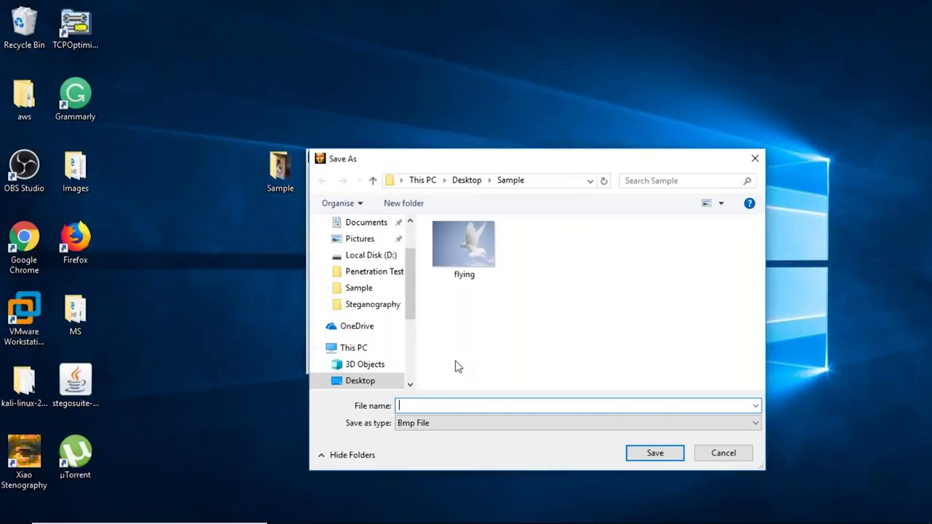
text(bird)
click(632, 451)
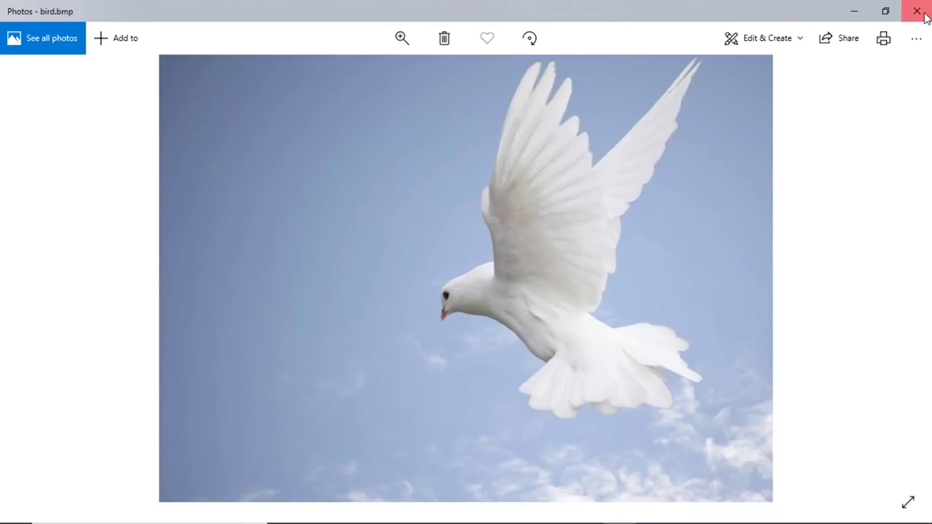
click(922, 14)
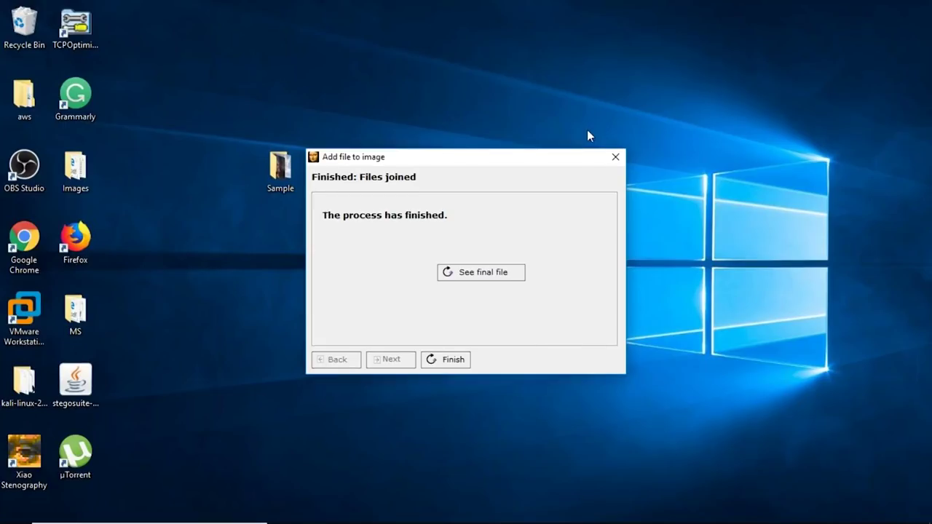
Finish the add wizard and load bird.bmp from Sample as the extraction source
click(436, 359)
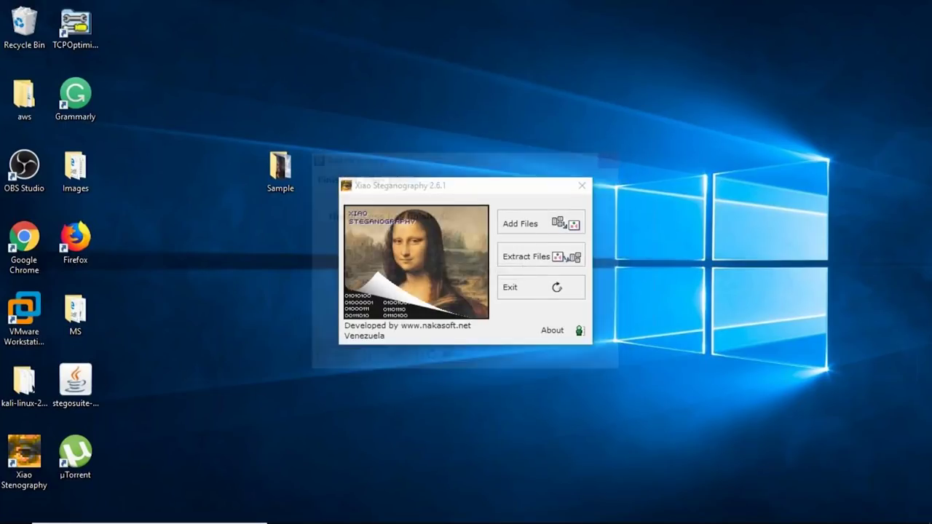
click(540, 256)
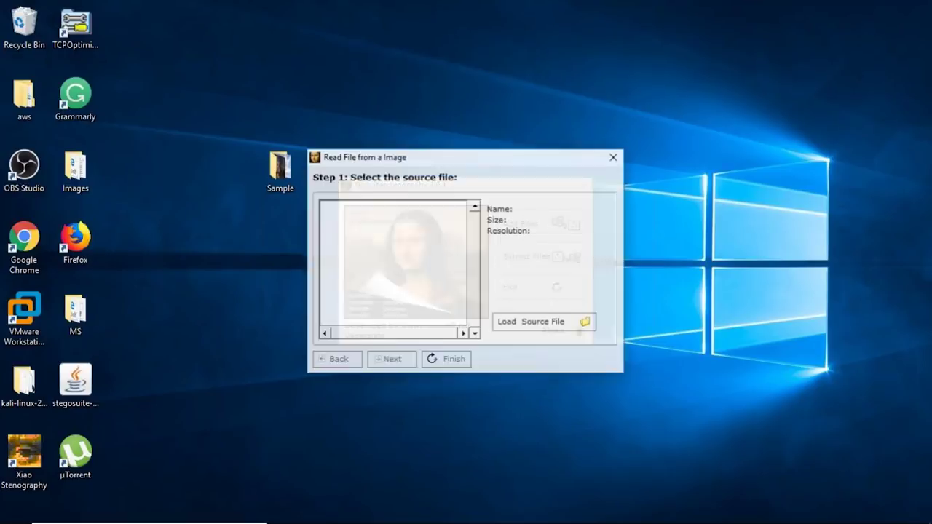
click(536, 325)
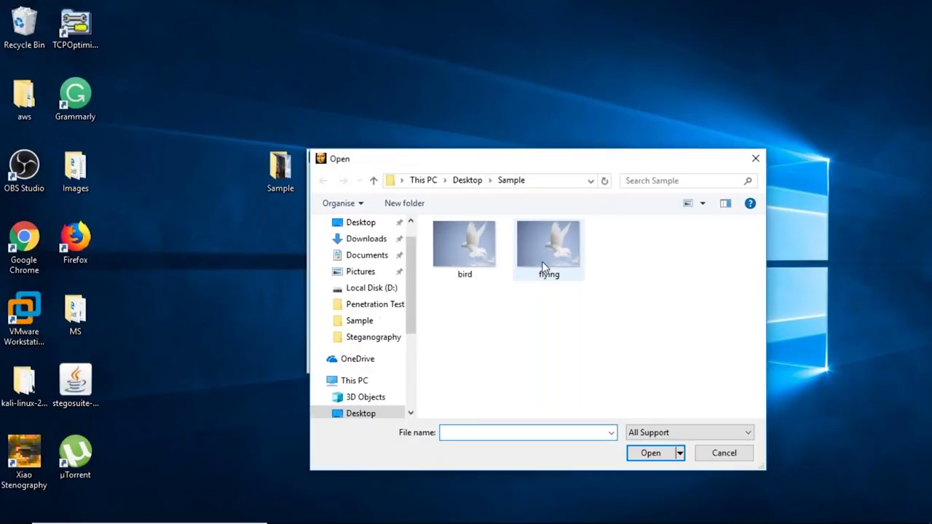
click(485, 259)
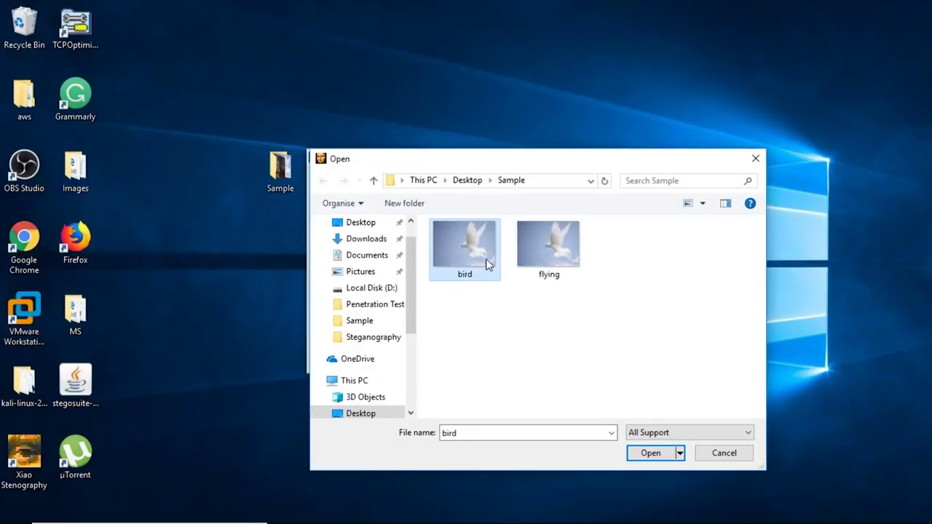
click(650, 453)
click(393, 359)
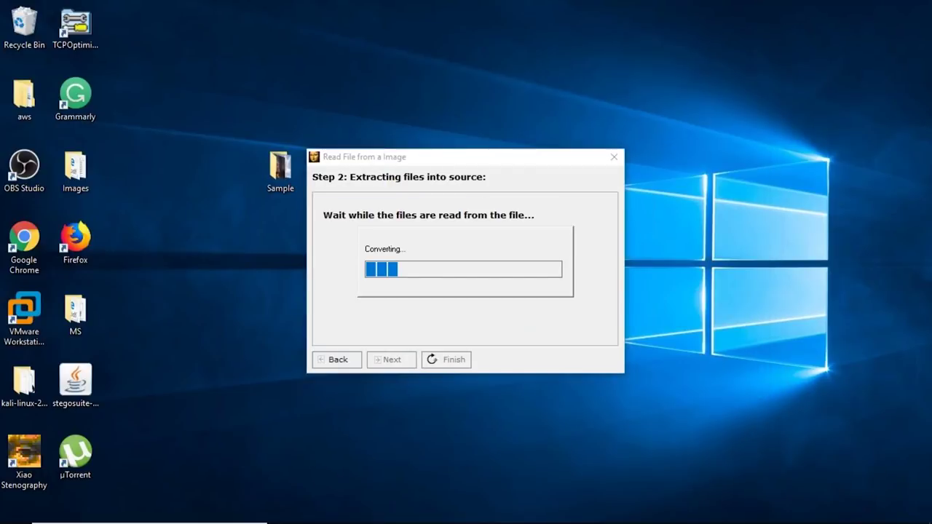
Unlock with the password, extract the hidden jpg and save it as image2.jpg
text(123)
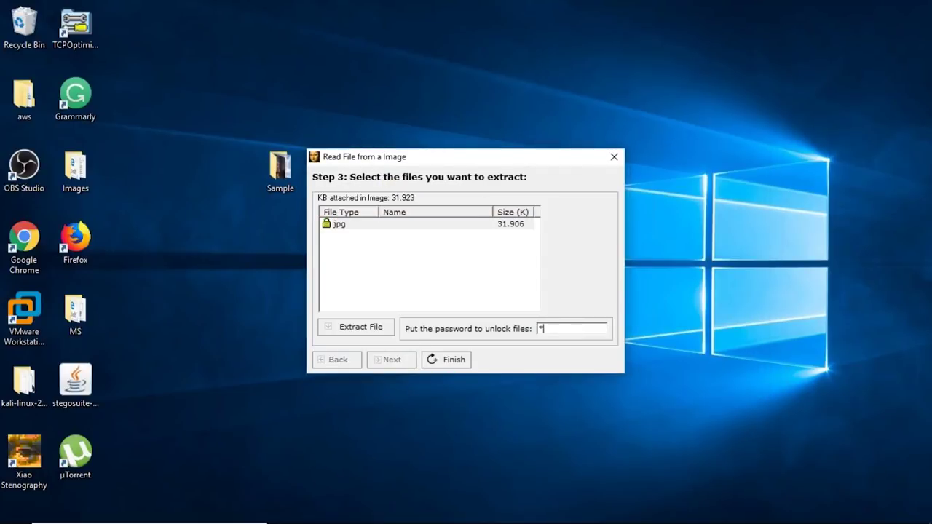
text(4)
click(357, 331)
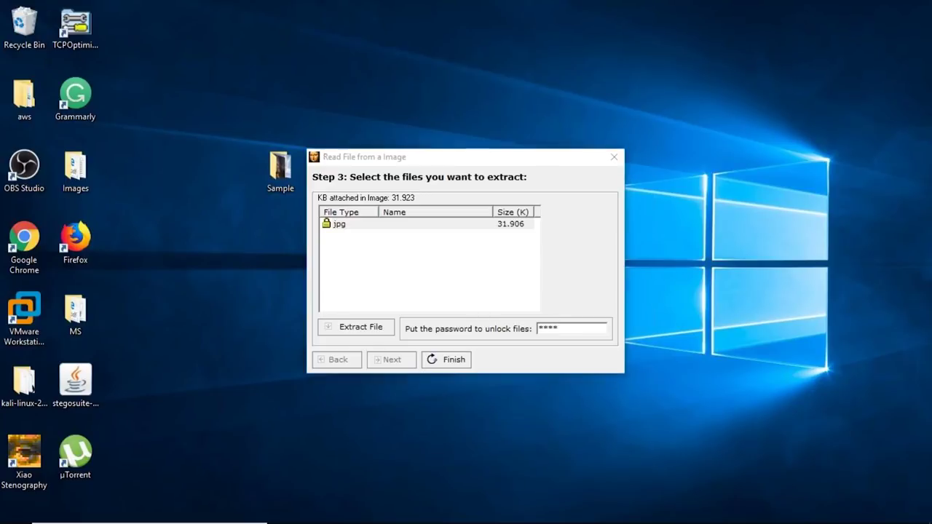
key(BackSpace)
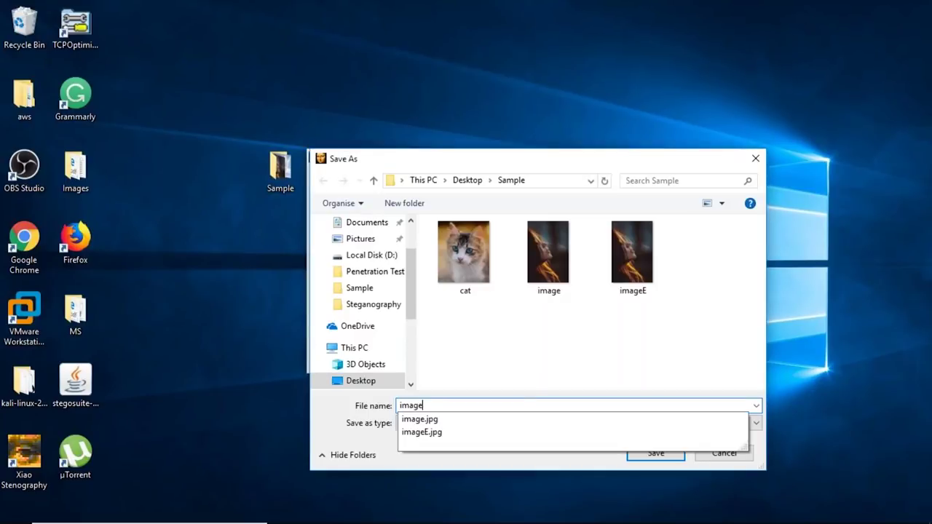
text(2.jpg)
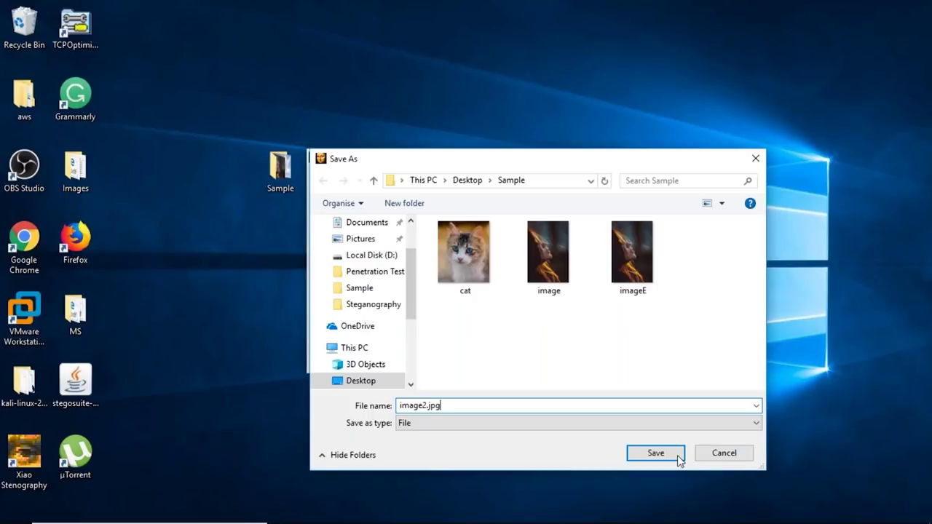
click(656, 453)
click(501, 309)
click(613, 157)
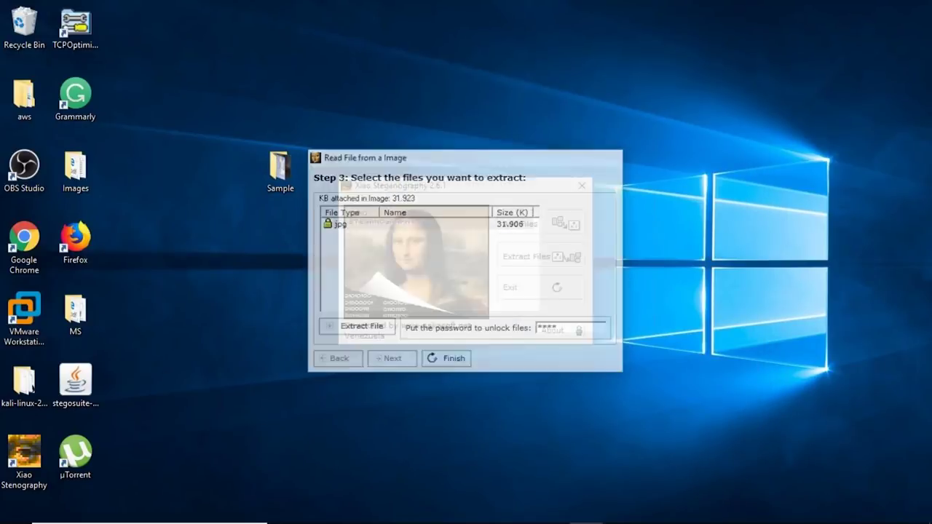
Switch to the Sample folder window to confirm image2 is there, then minimize it
key(alt+Tab)
key(alt+Tab)
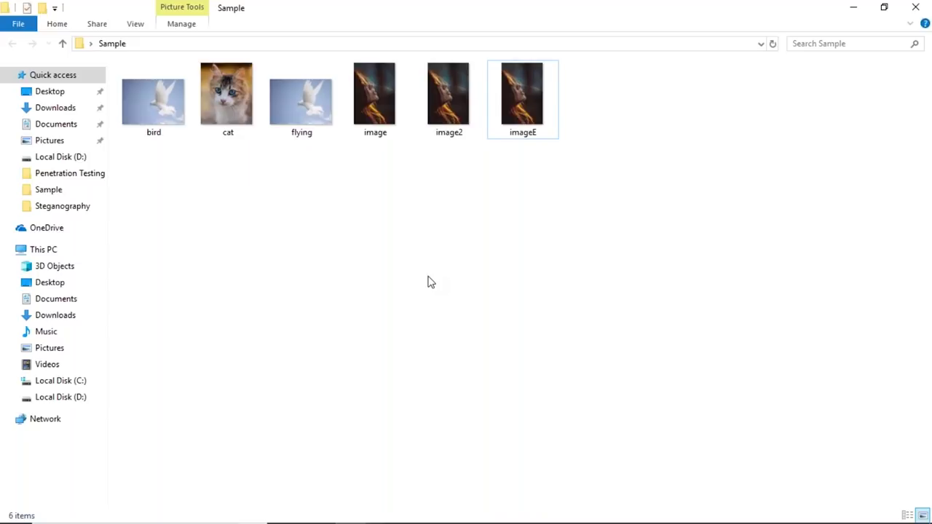
click(855, 9)
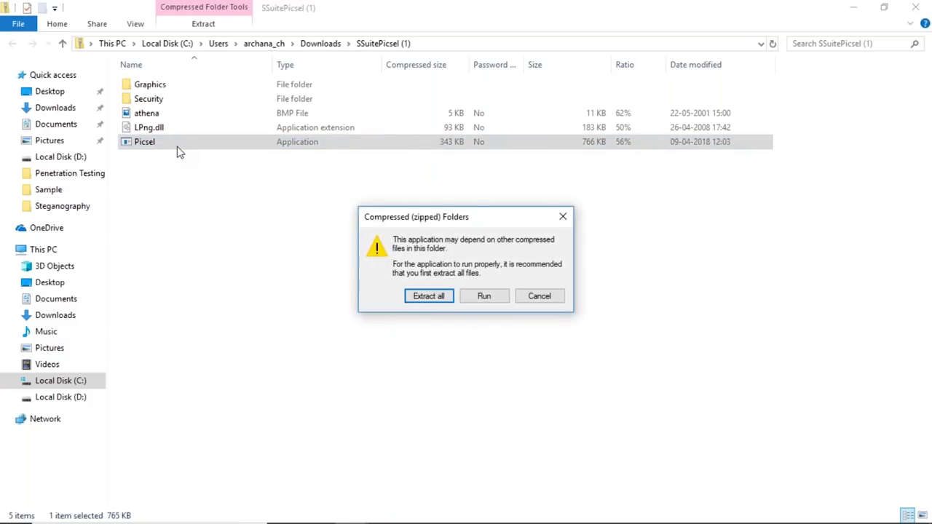
Extract all files from the SSuitePicsel zip to the Desktop
key(Escape)
click(71, 286)
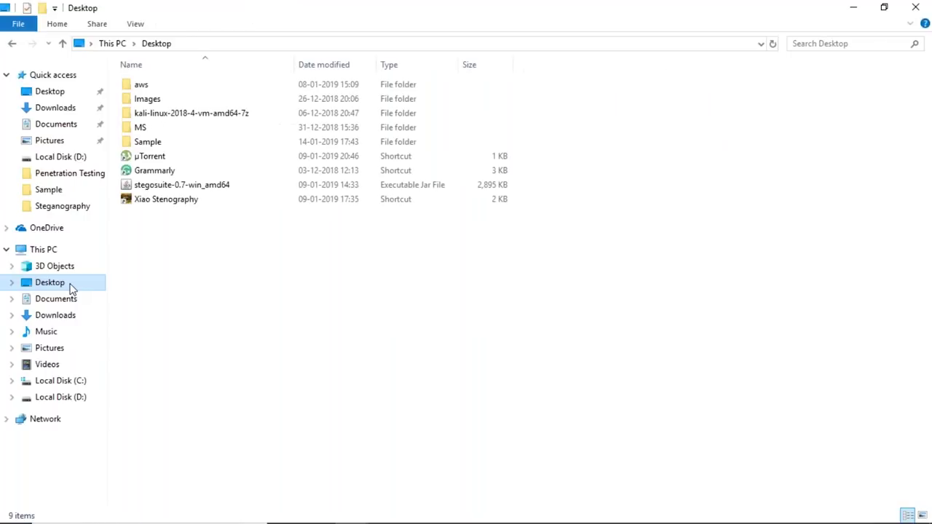
key(alt+Left)
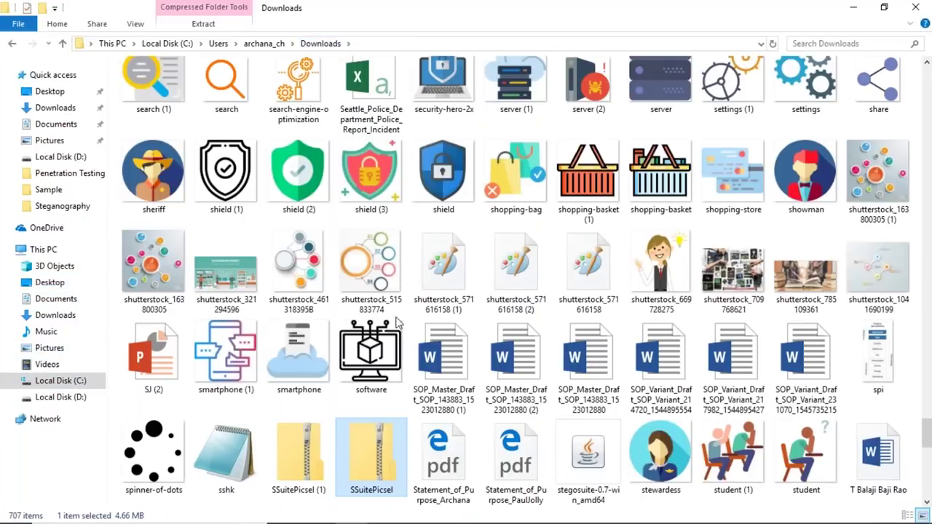
right_click(358, 448)
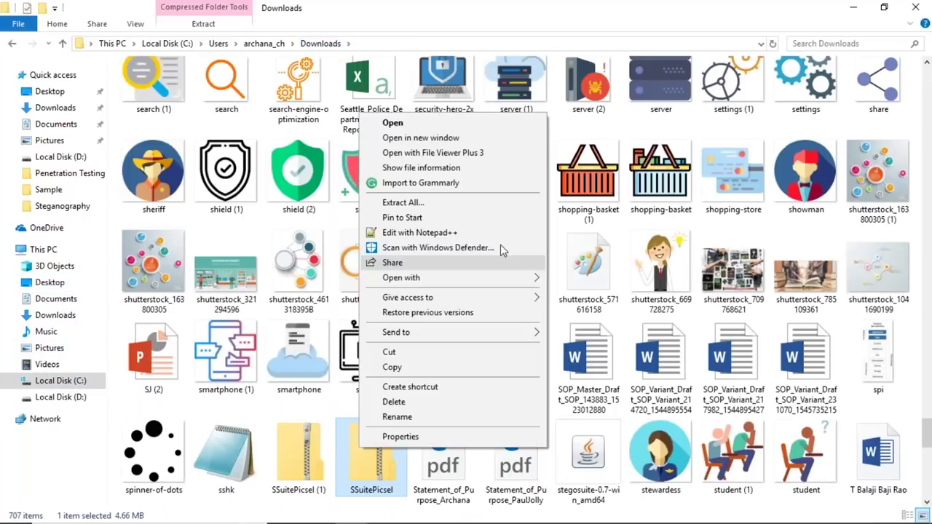
click(464, 211)
click(612, 211)
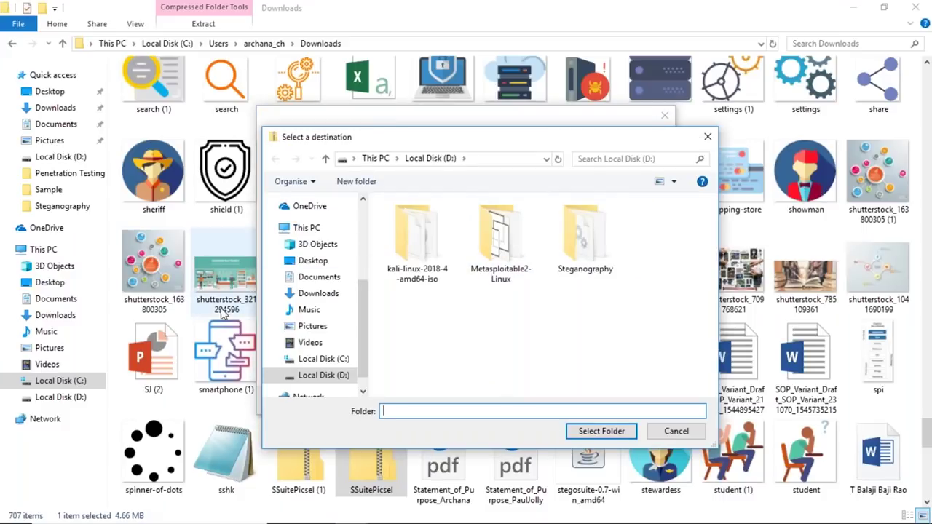
click(313, 261)
click(602, 431)
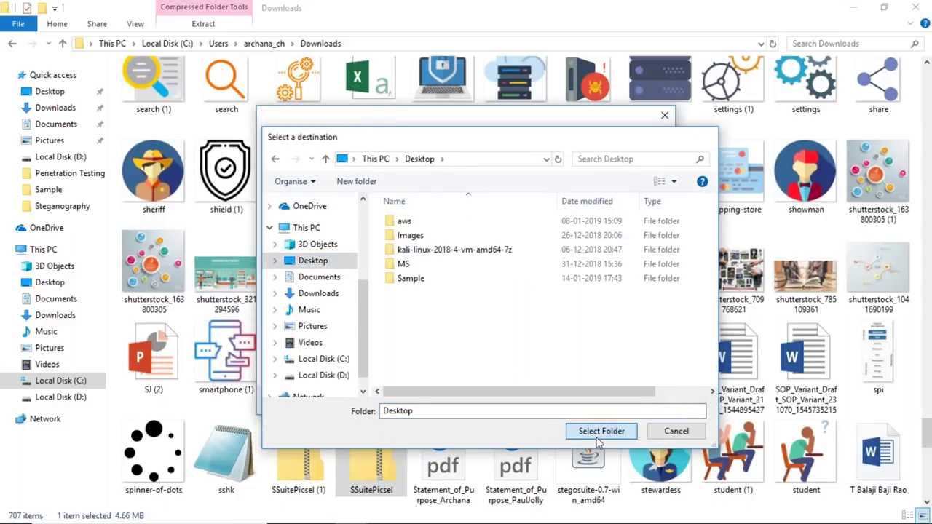
click(595, 402)
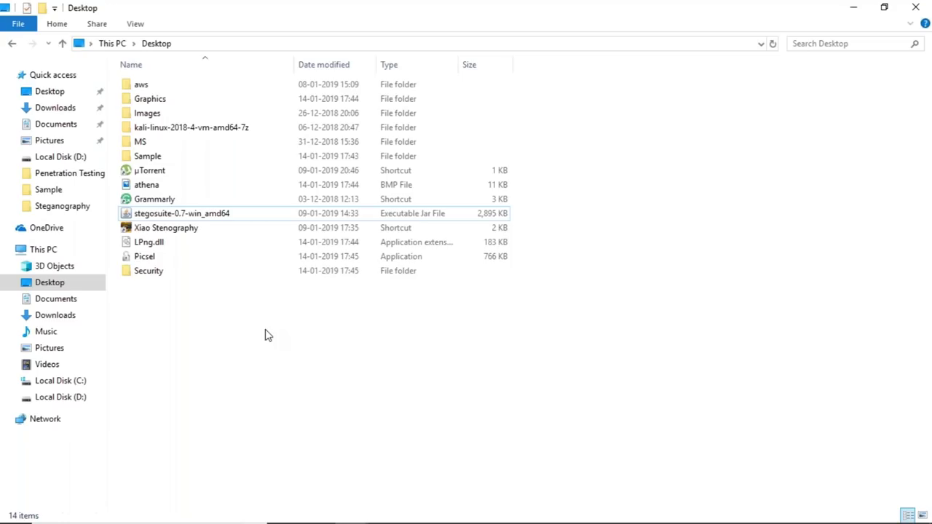
Launch the extracted Picsel application from the Desktop folder
double_click(153, 271)
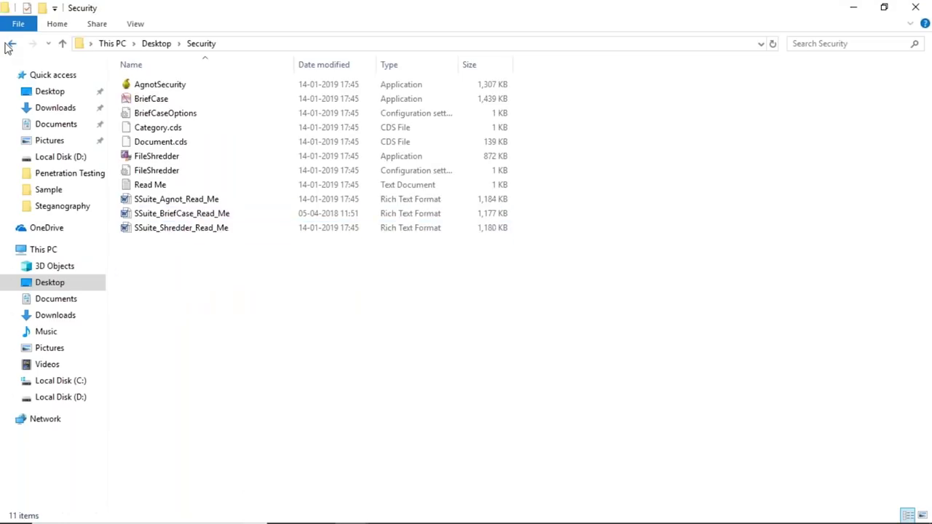
key(alt+Left)
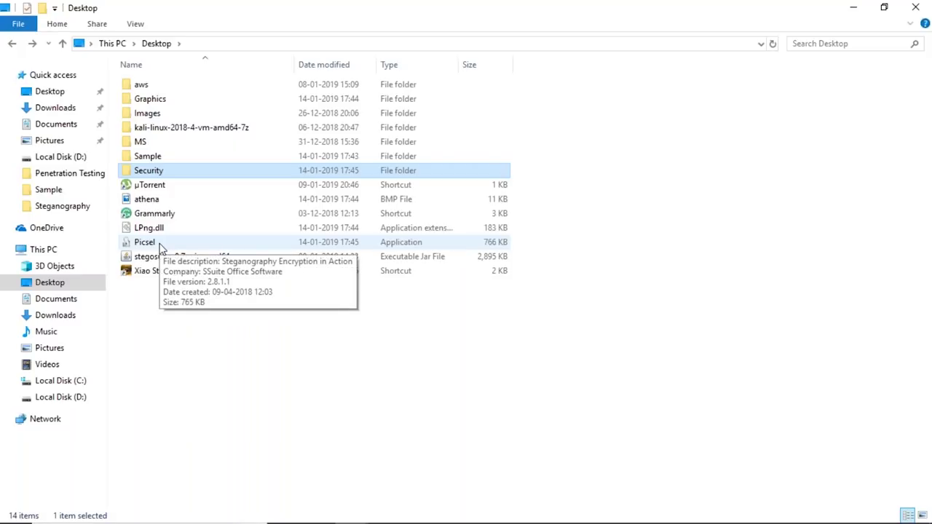
double_click(161, 246)
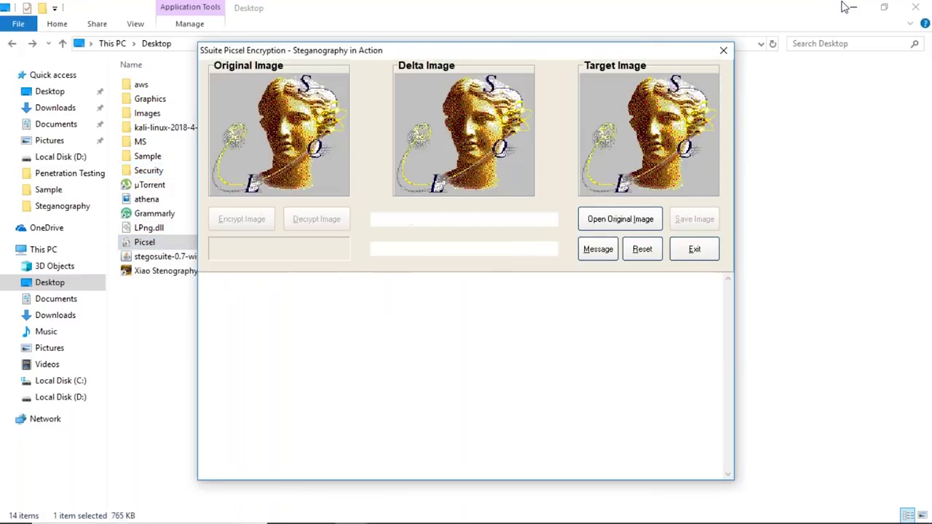
Minimize File Explorer so only the Picsel window remains visible
click(846, 7)
click(849, 7)
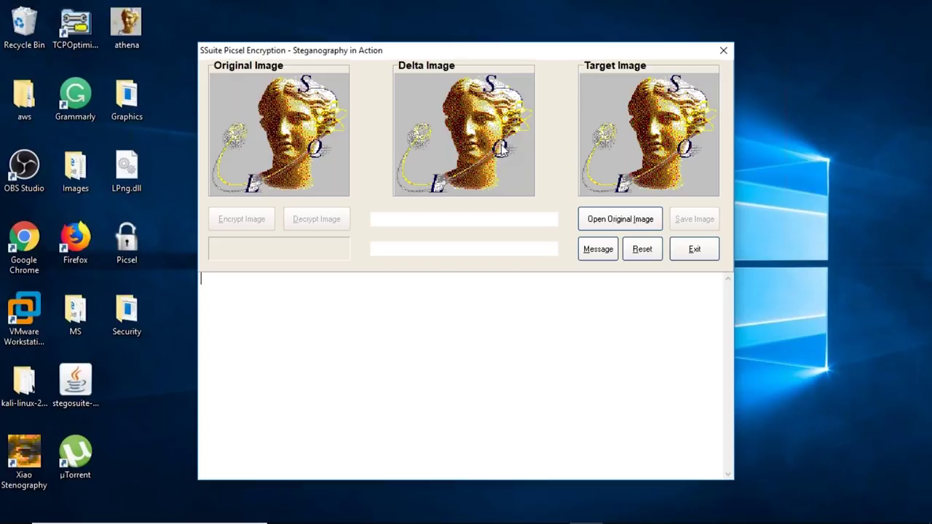
Load the flying dove from Sample and encrypt 'hai ..this is the text i want to hide' into it
click(631, 225)
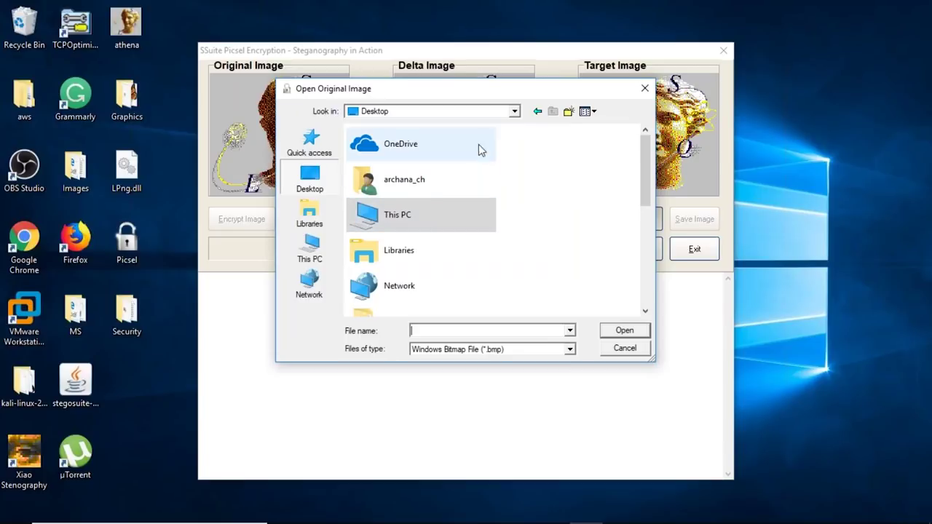
double_click(404, 177)
double_click(453, 169)
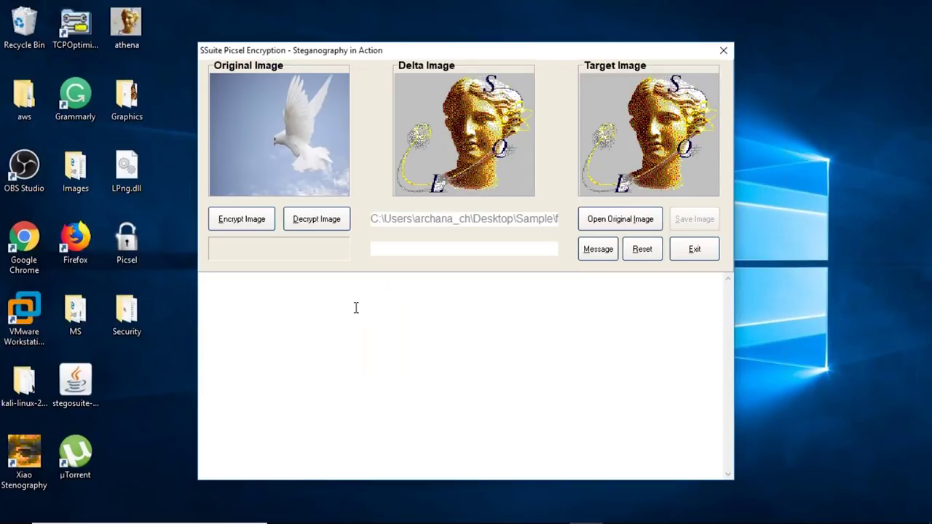
text(hai ..this is the text i want ot hid)
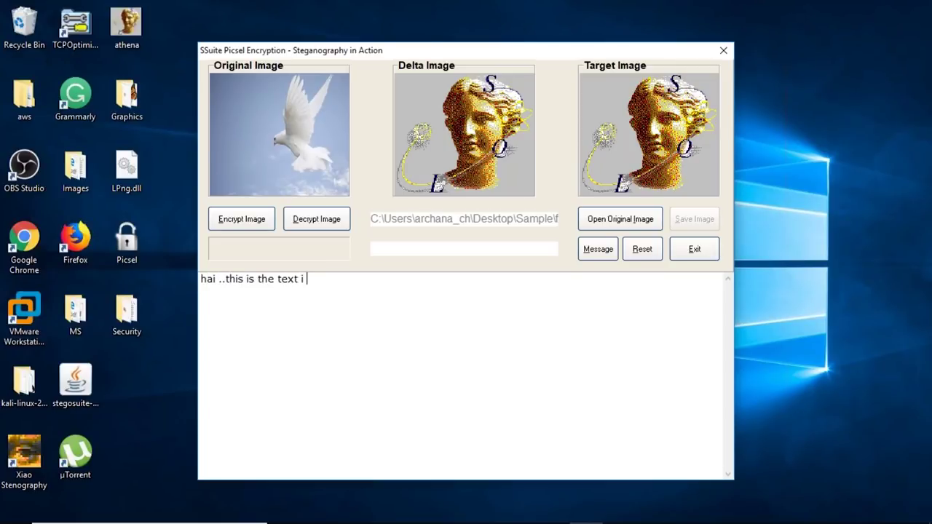
key(BackSpace)
key(BackSpace)
key(BackSpace)
key(BackSpace)
key(BackSpace)
key(BackSpace)
text(to hide)
click(247, 224)
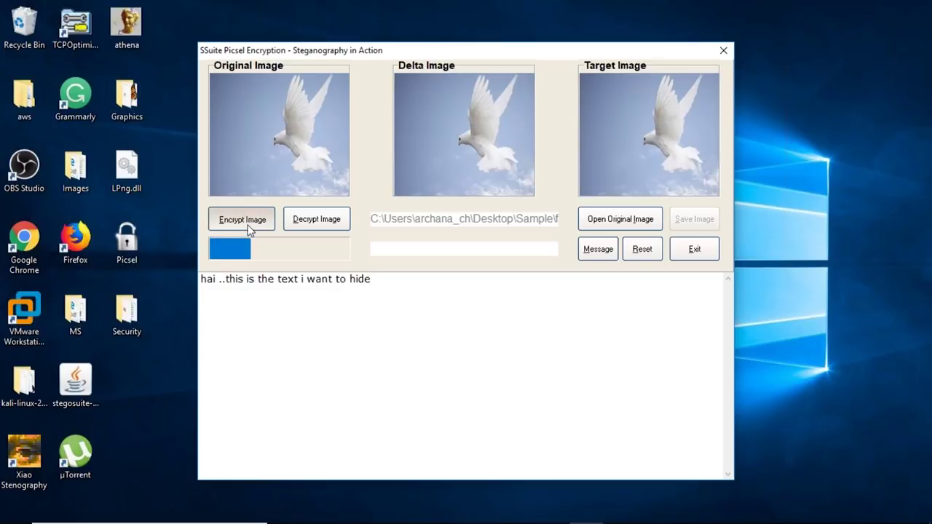
Save the encrypted image as myimage in Documents and exit Picsel
click(694, 221)
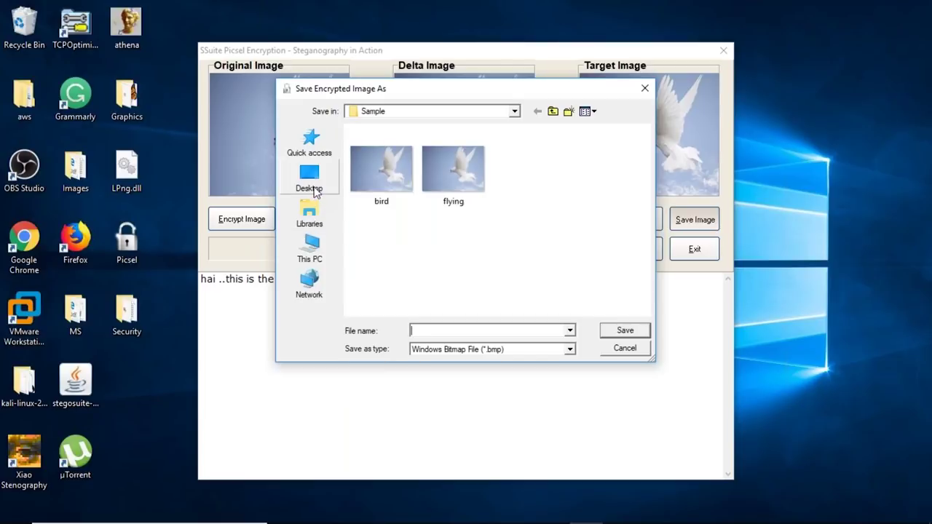
click(311, 182)
double_click(405, 250)
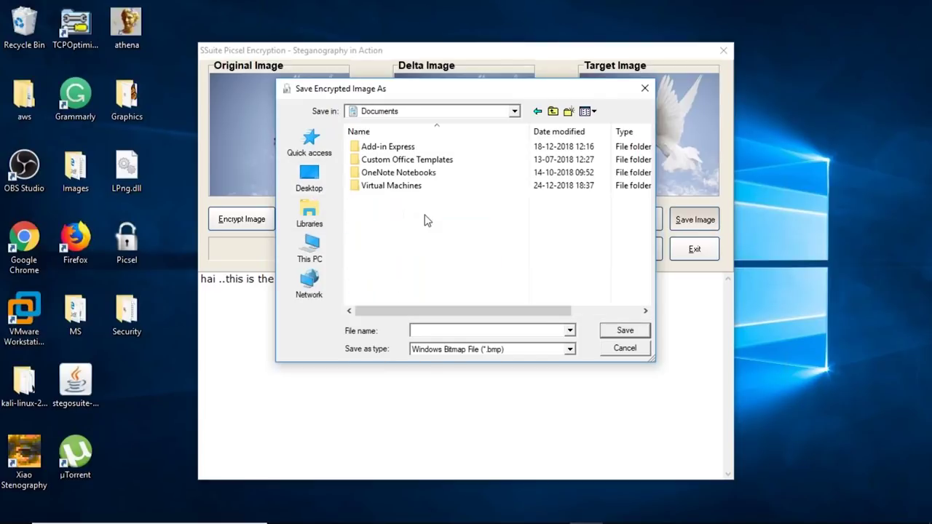
click(439, 329)
text(myimage)
click(626, 332)
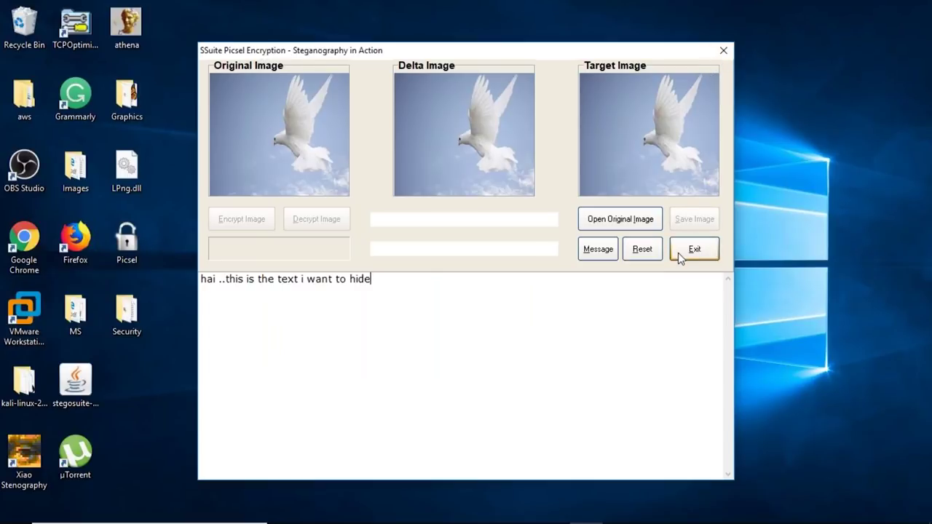
click(679, 253)
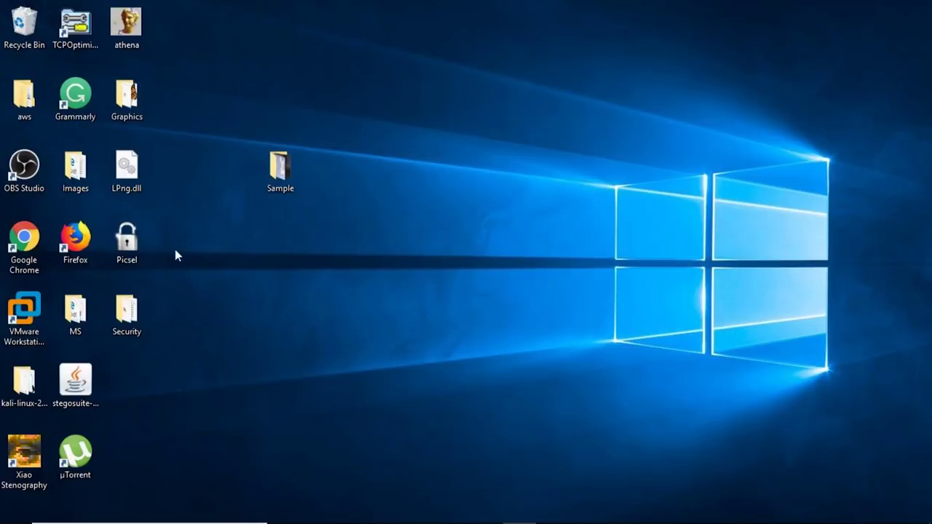
Relaunch Picsel and load the flying dove from Desktop > Sample as the original
double_click(151, 254)
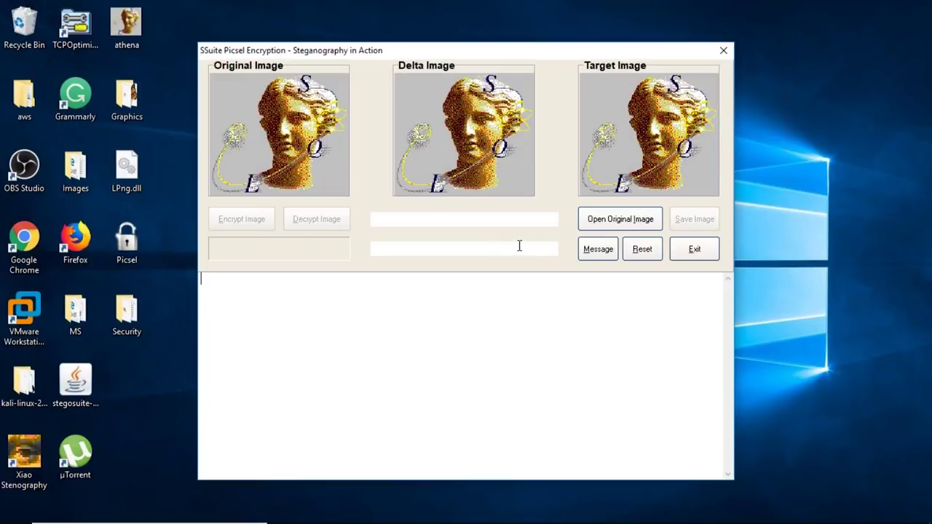
click(634, 229)
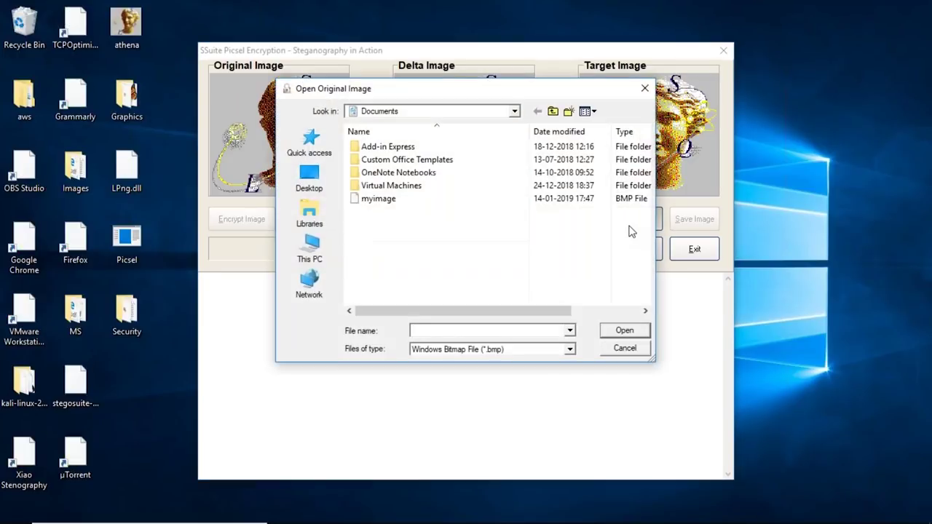
click(323, 187)
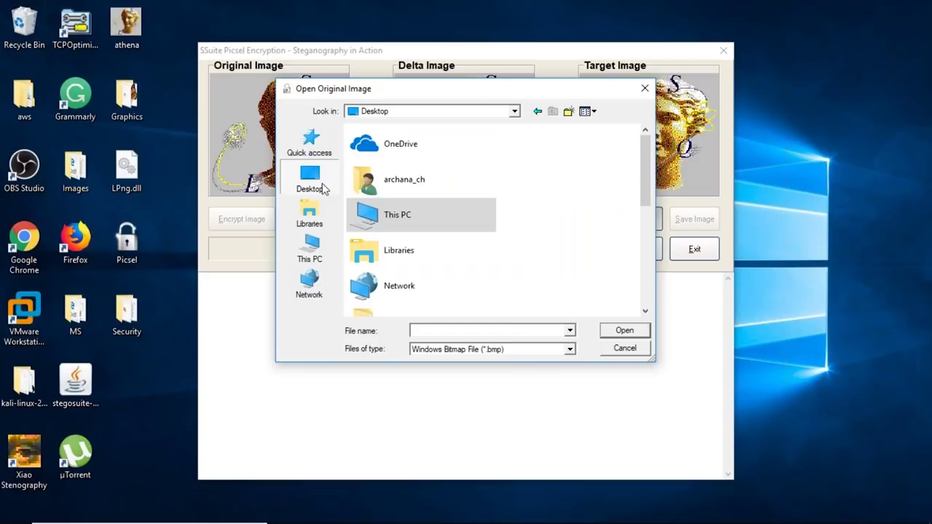
scroll(437, 229, down, 3)
double_click(441, 226)
click(440, 184)
click(631, 329)
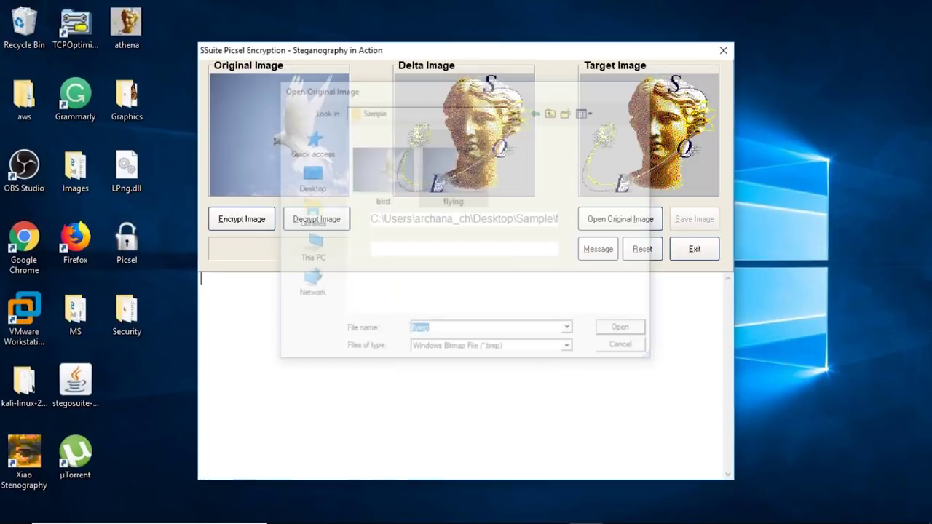
Decrypt myimage from Documents to reveal its message, then reset all panels
click(313, 212)
click(312, 210)
click(379, 198)
click(627, 331)
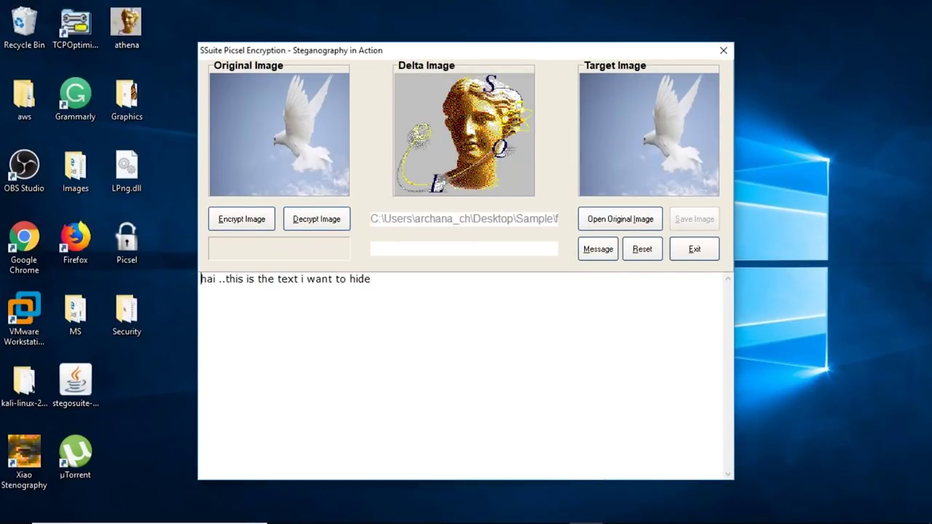
click(648, 250)
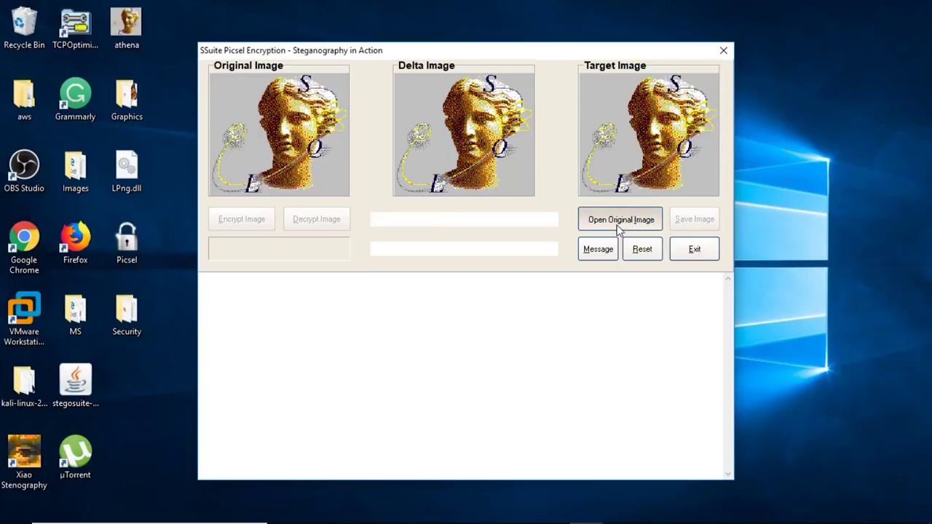
Load the flying dove as original, then open myimage from Documents and confirm decryption
click(619, 221)
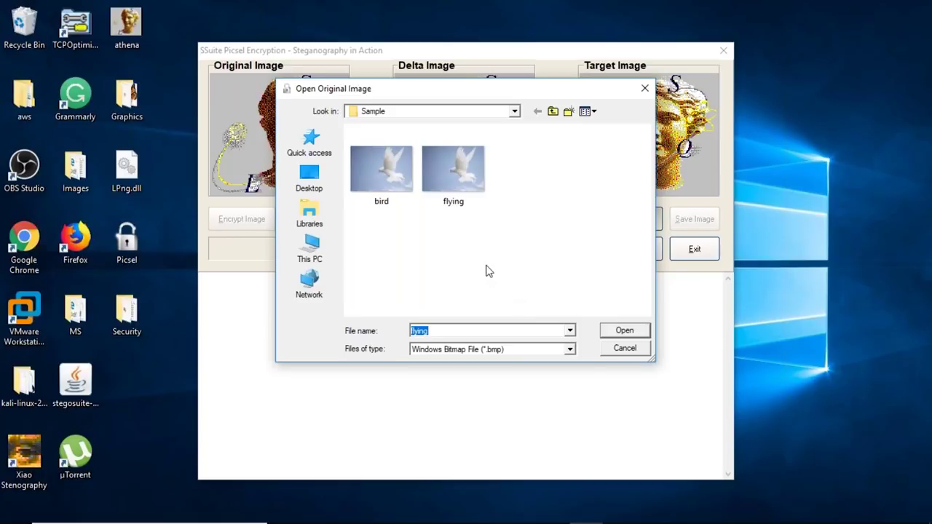
click(454, 201)
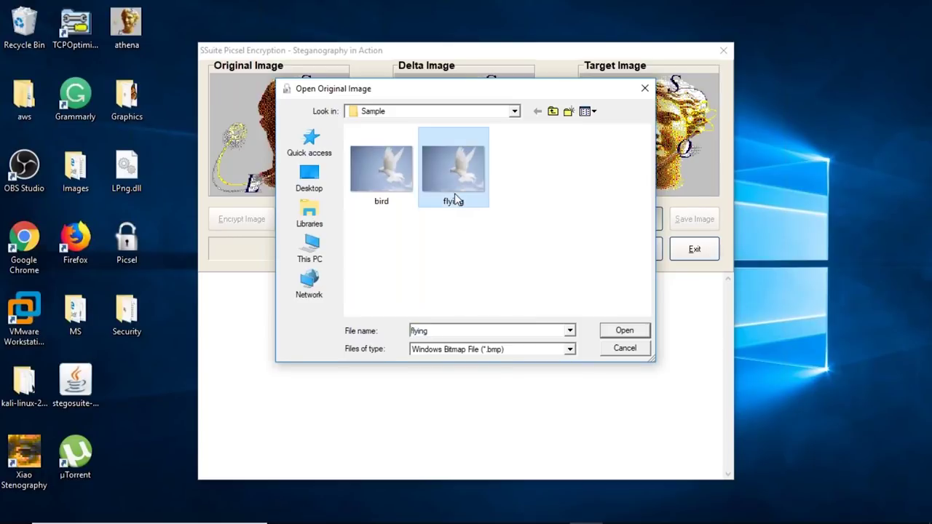
click(615, 330)
click(317, 226)
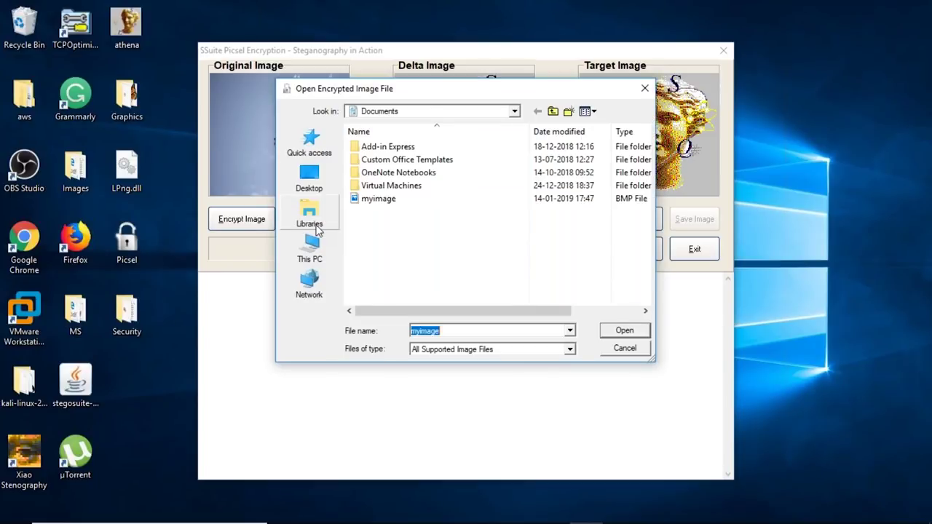
click(378, 199)
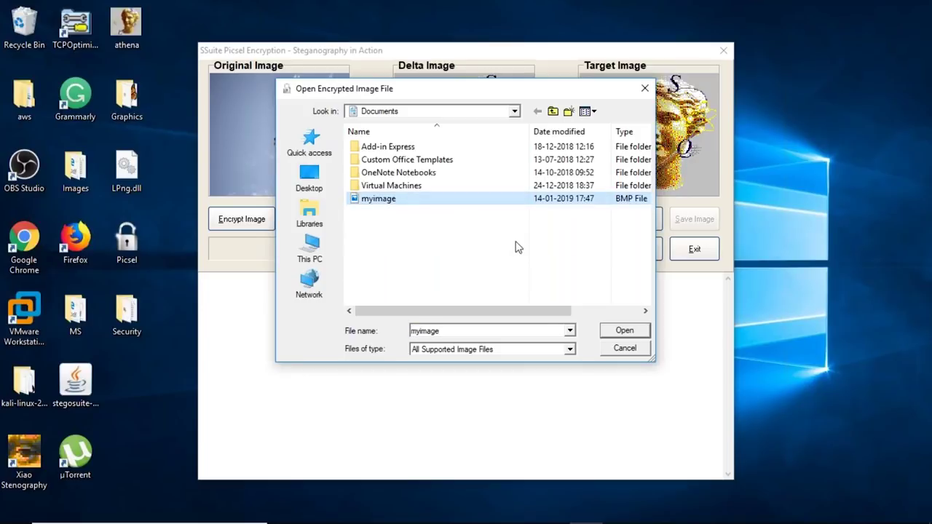
click(624, 331)
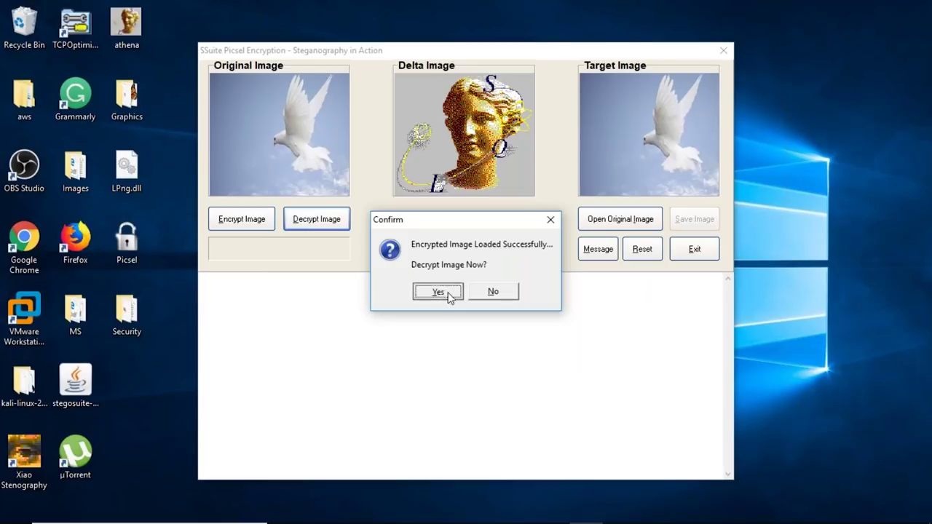
click(440, 292)
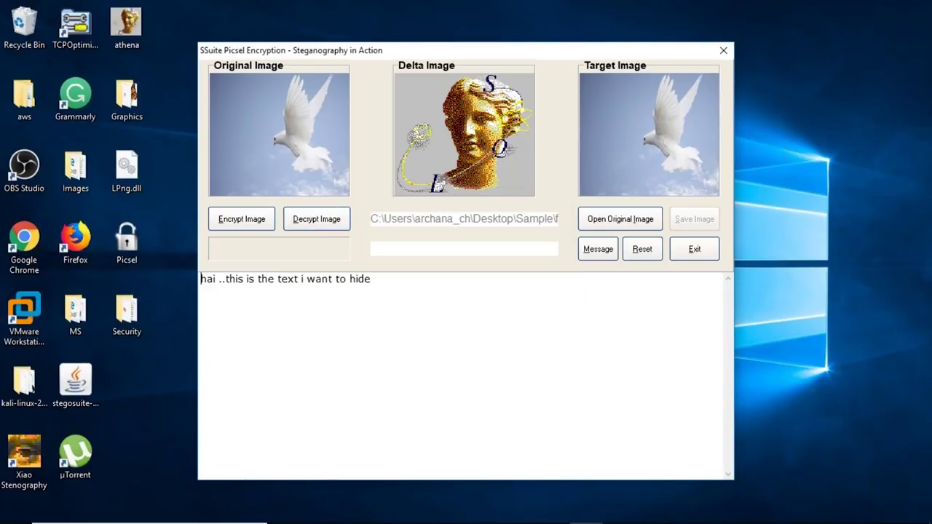